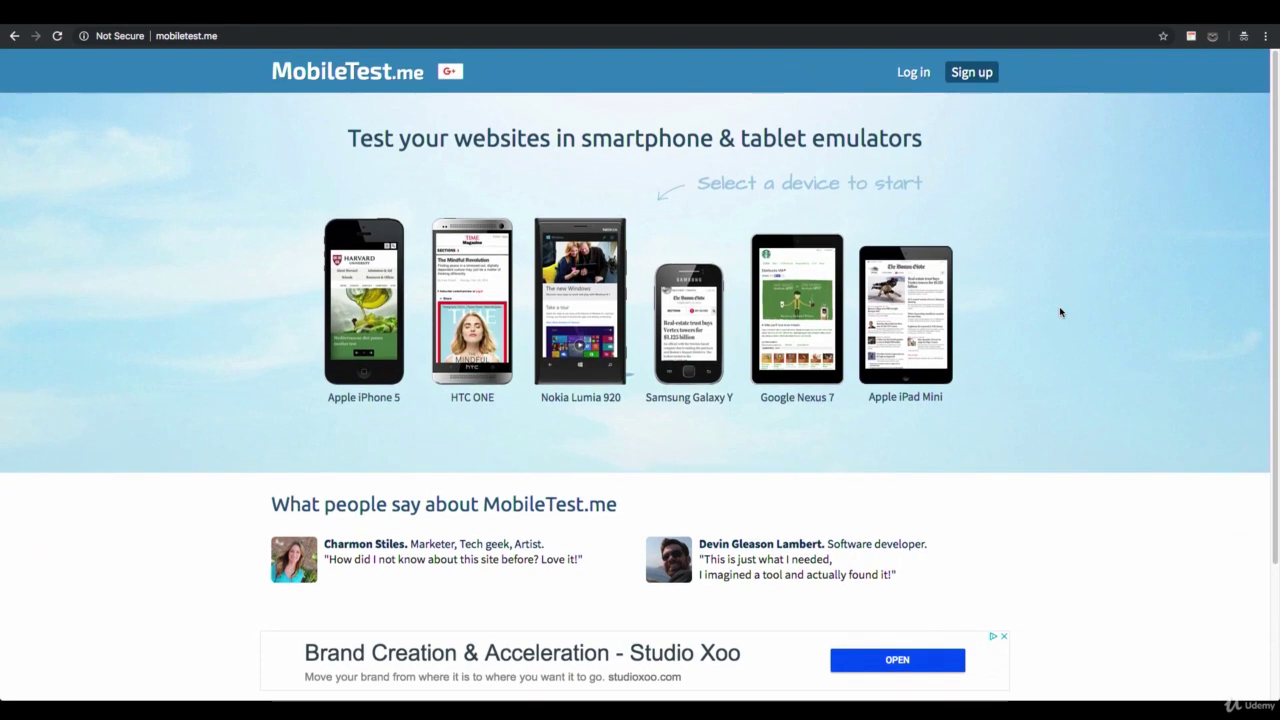
# - Preview The New Yorker sample in the HTC One emulator, then load adventureppc.com there
pyautogui.click(458, 308)
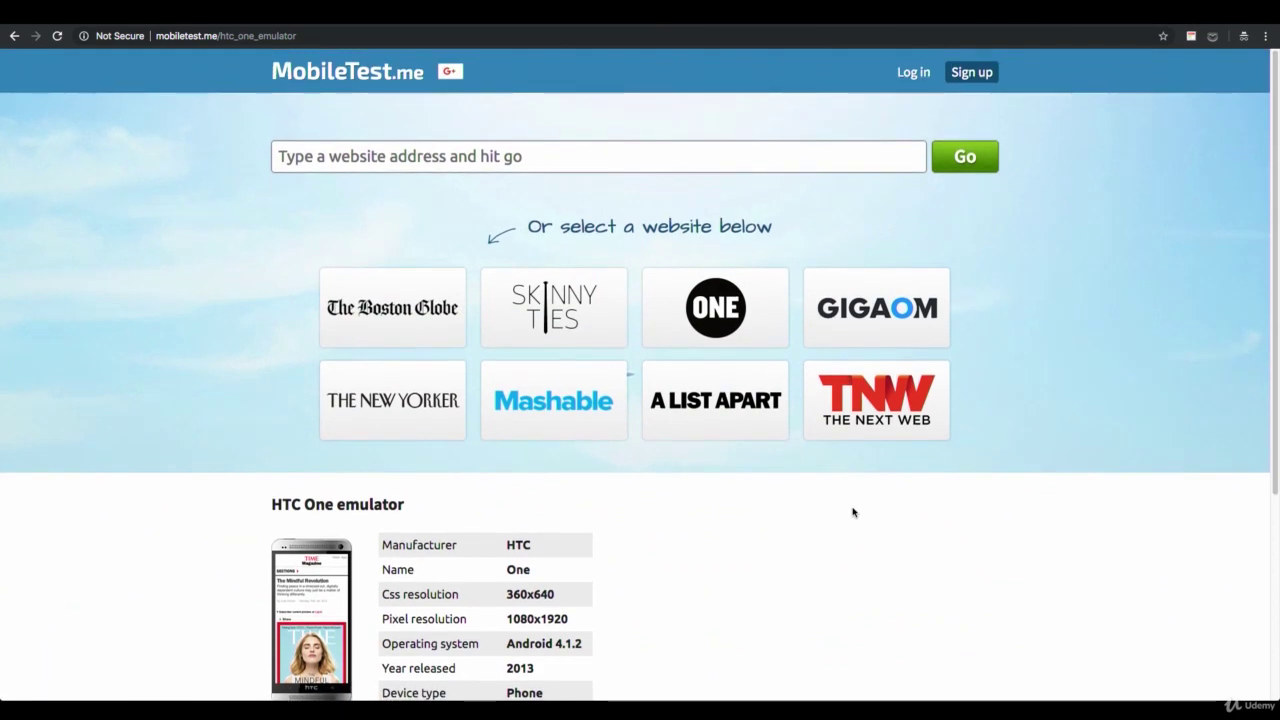
pyautogui.click(374, 401)
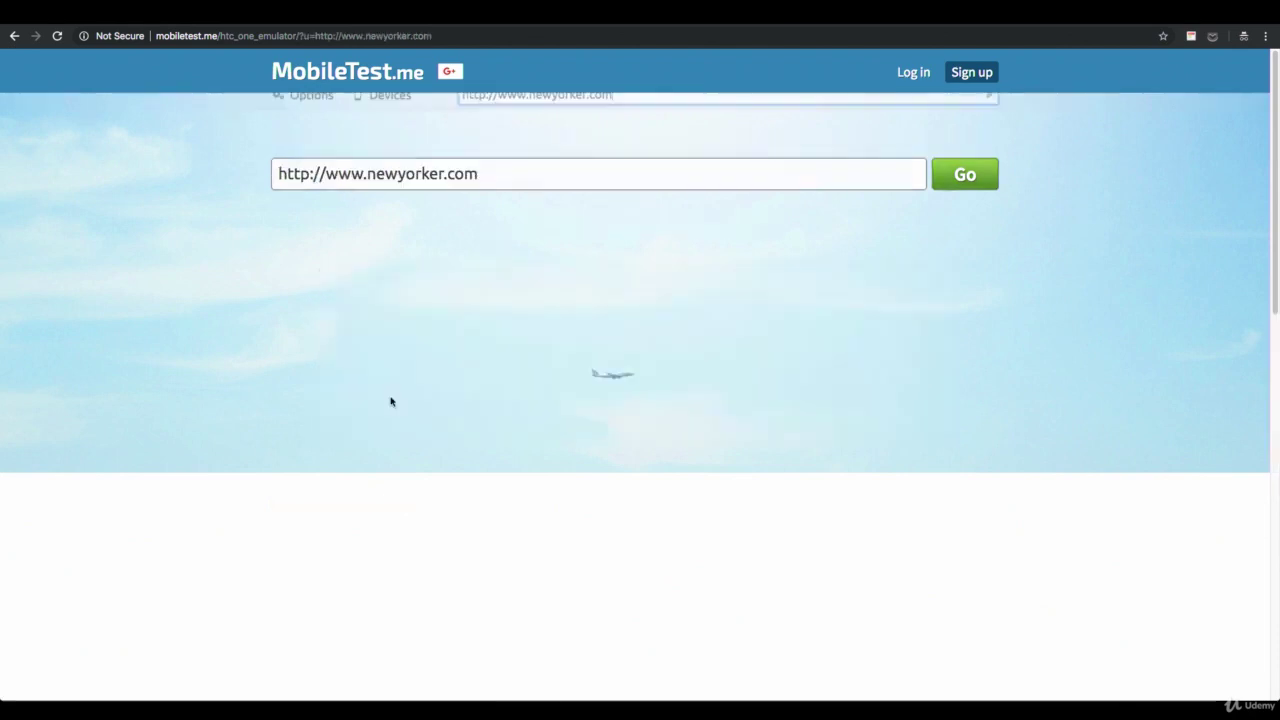
pyautogui.scroll(-2, 712, 506)
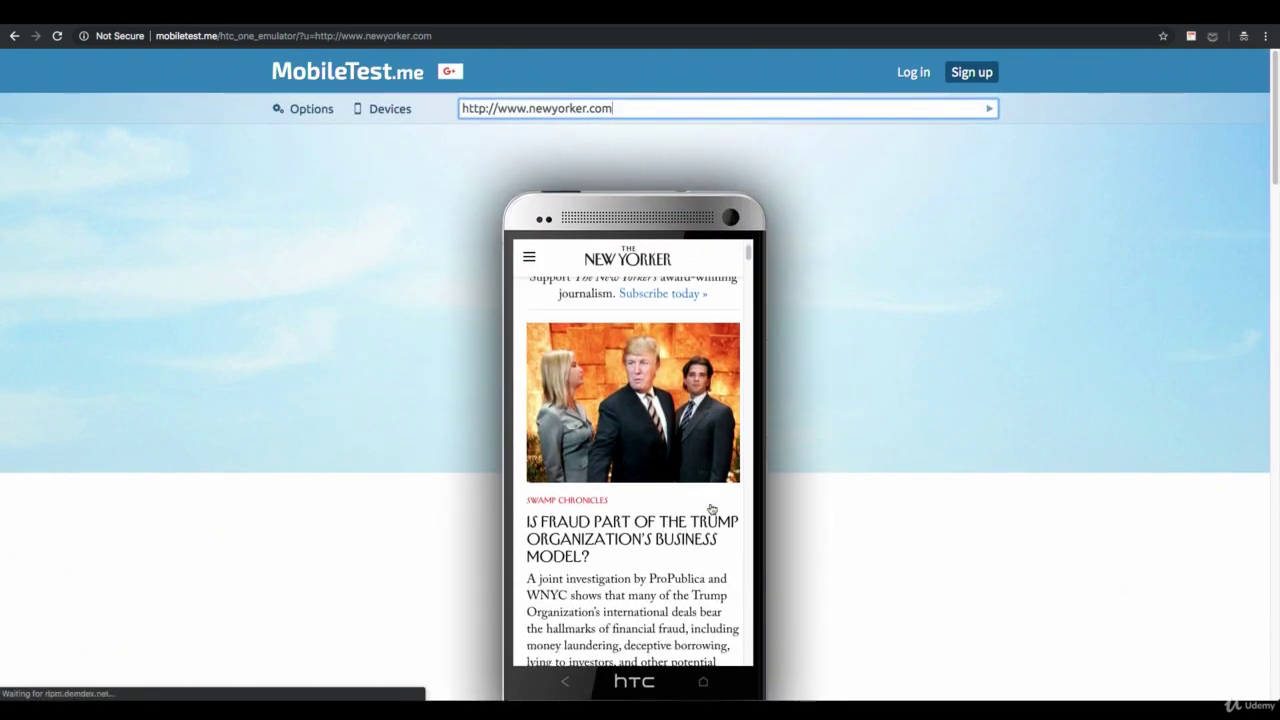
pyautogui.scroll(-2, 712, 506)
pyautogui.scroll(-5, 711, 505)
pyautogui.scroll(-5, 710, 503)
pyautogui.scroll(5, 710, 503)
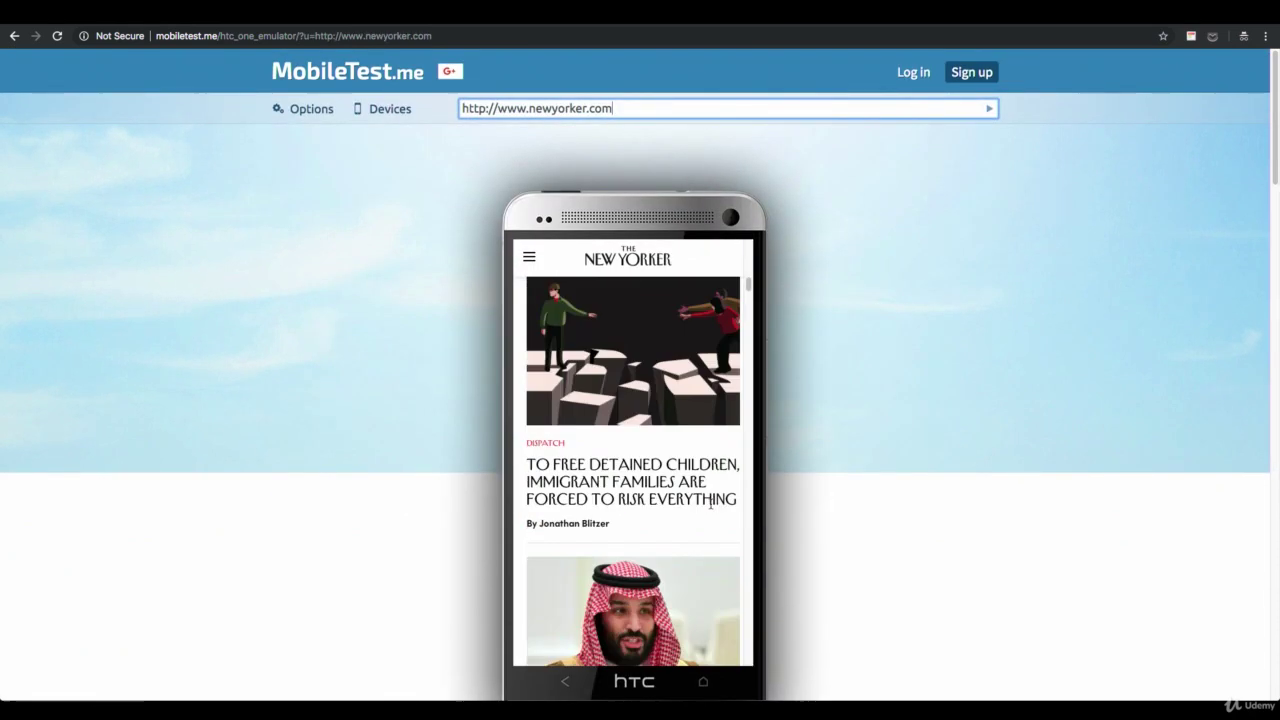
pyautogui.scroll(5, 710, 503)
pyautogui.scroll(1, 710, 503)
pyautogui.click(621, 105)
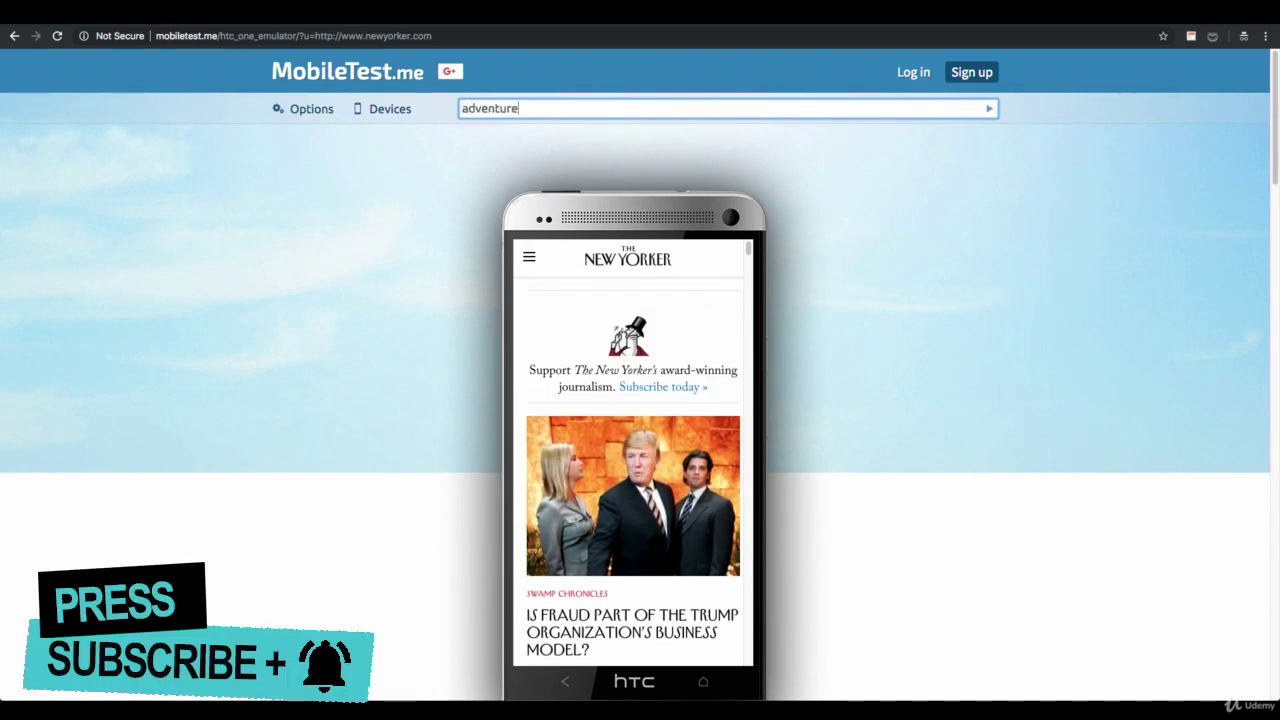
pyautogui.press('Return')
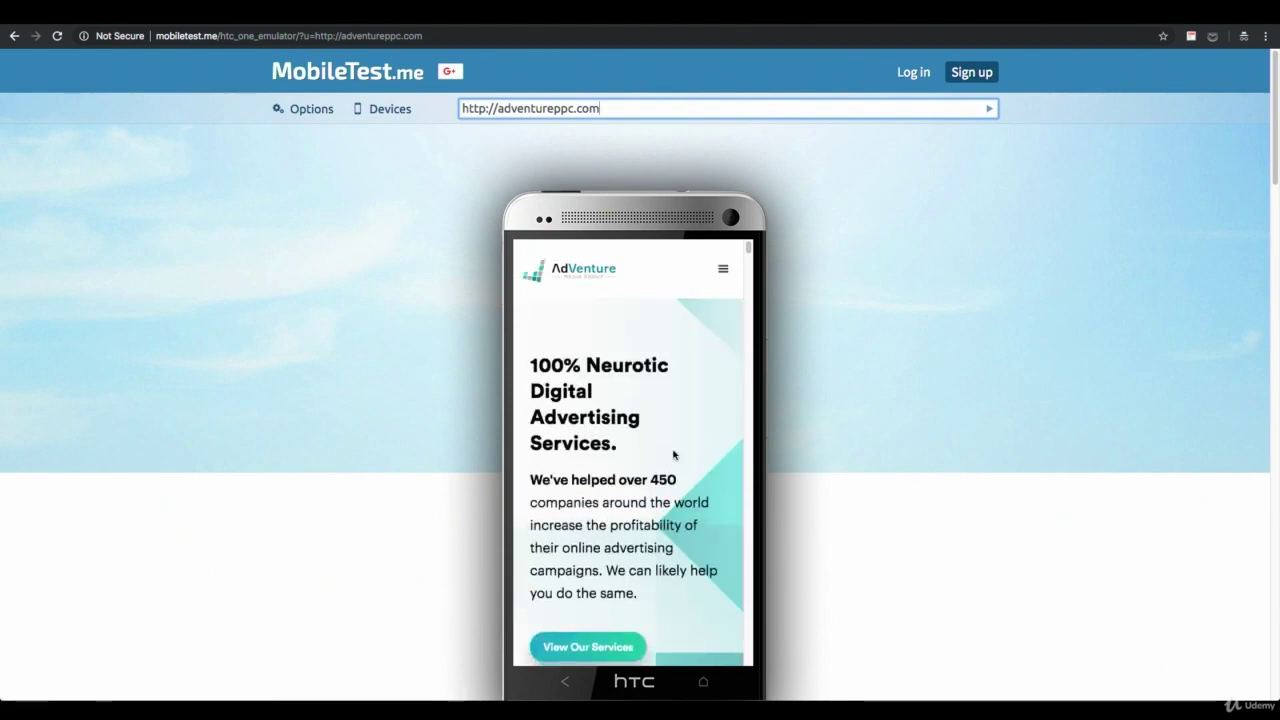
# - Scroll through the AdVenture PPC site in the portrait HTC One emulator
pyautogui.scroll(-5, 673, 454)
pyautogui.scroll(-5, 673, 454)
pyautogui.scroll(-5, 673, 454)
pyautogui.scroll(-5, 673, 454)
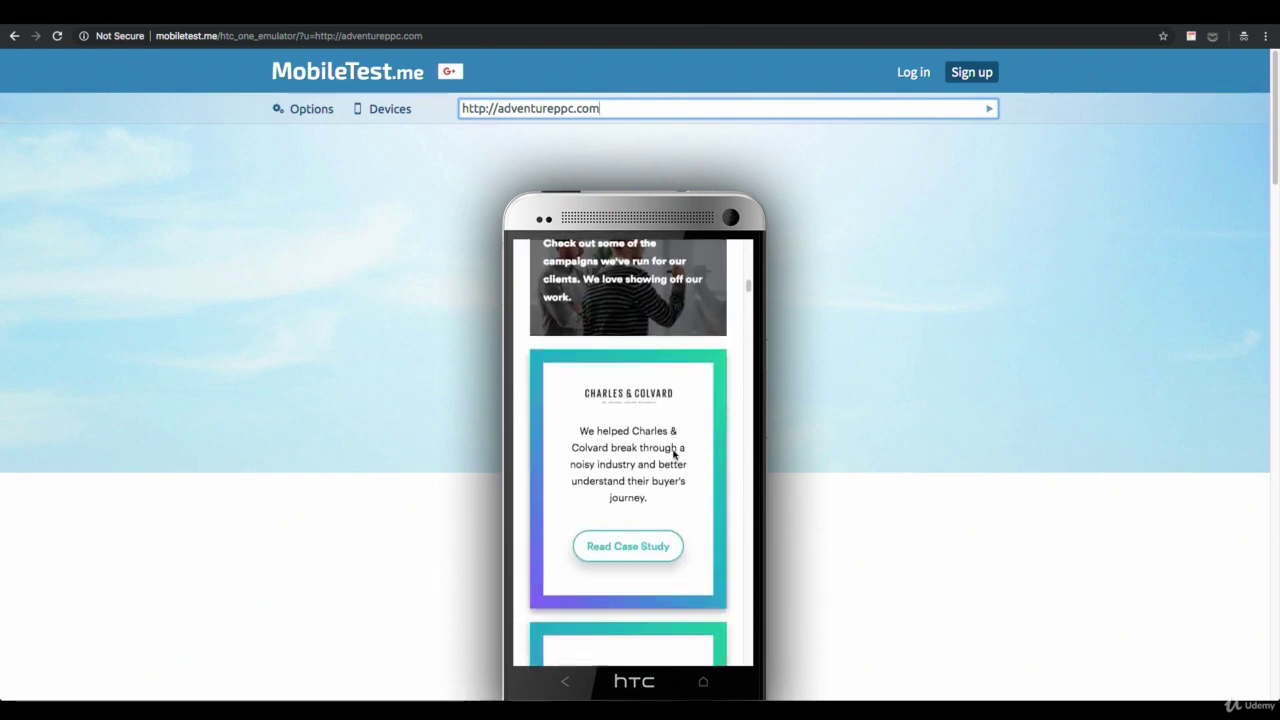
pyautogui.scroll(-5, 673, 454)
pyautogui.scroll(-5, 673, 454)
pyautogui.scroll(-5, 673, 454)
pyautogui.scroll(15, 673, 451)
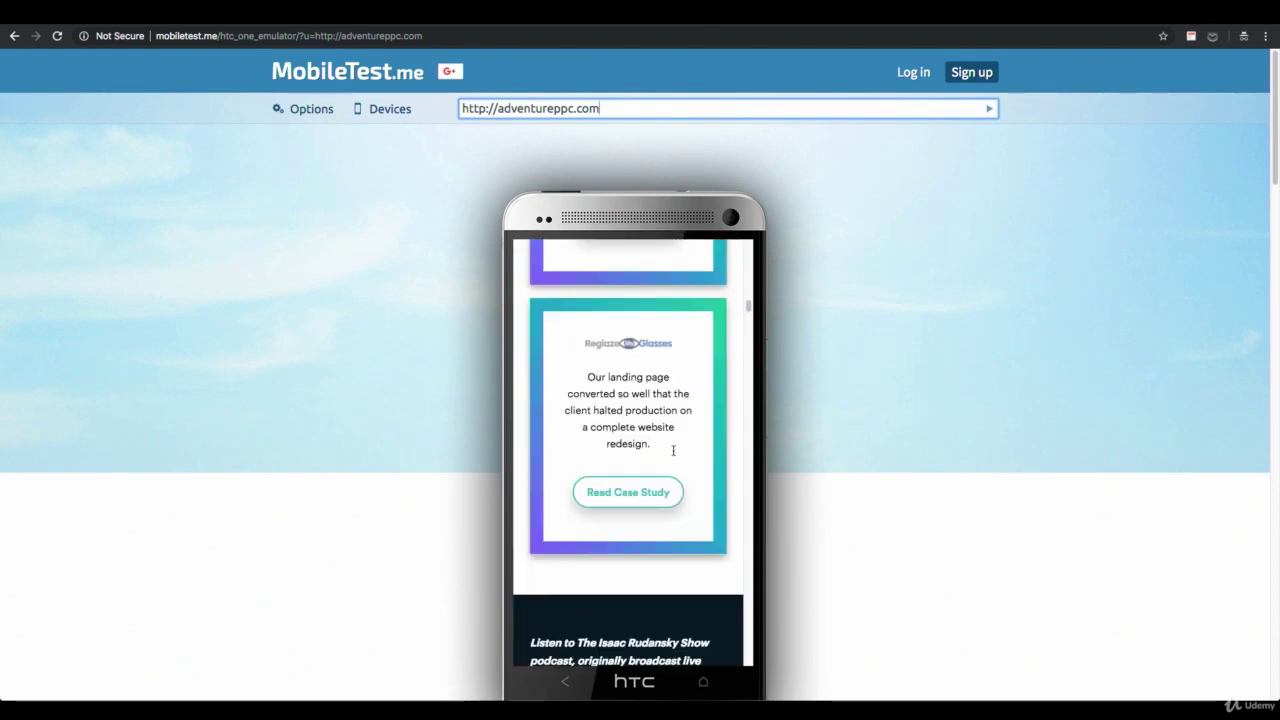
pyautogui.scroll(5, 673, 451)
# - Switch the HTC One emulator to landscape, review the site, and show the device list
pyautogui.click(312, 110)
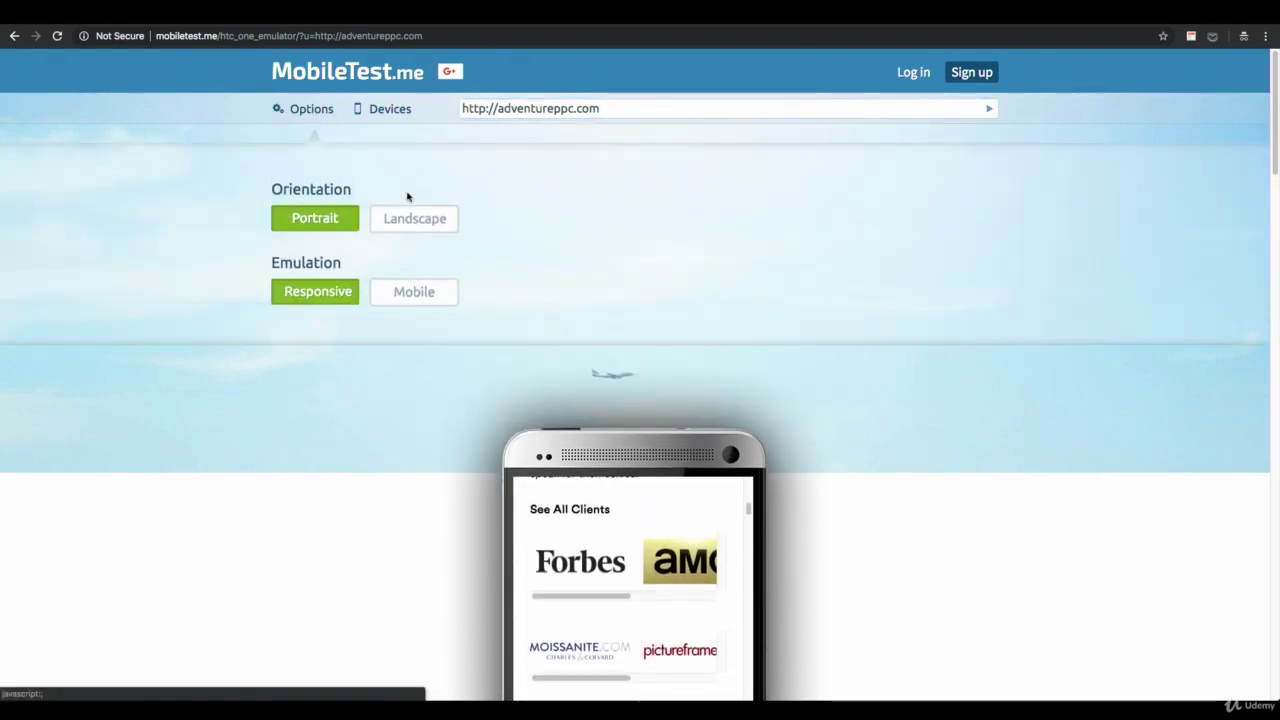
pyautogui.click(412, 218)
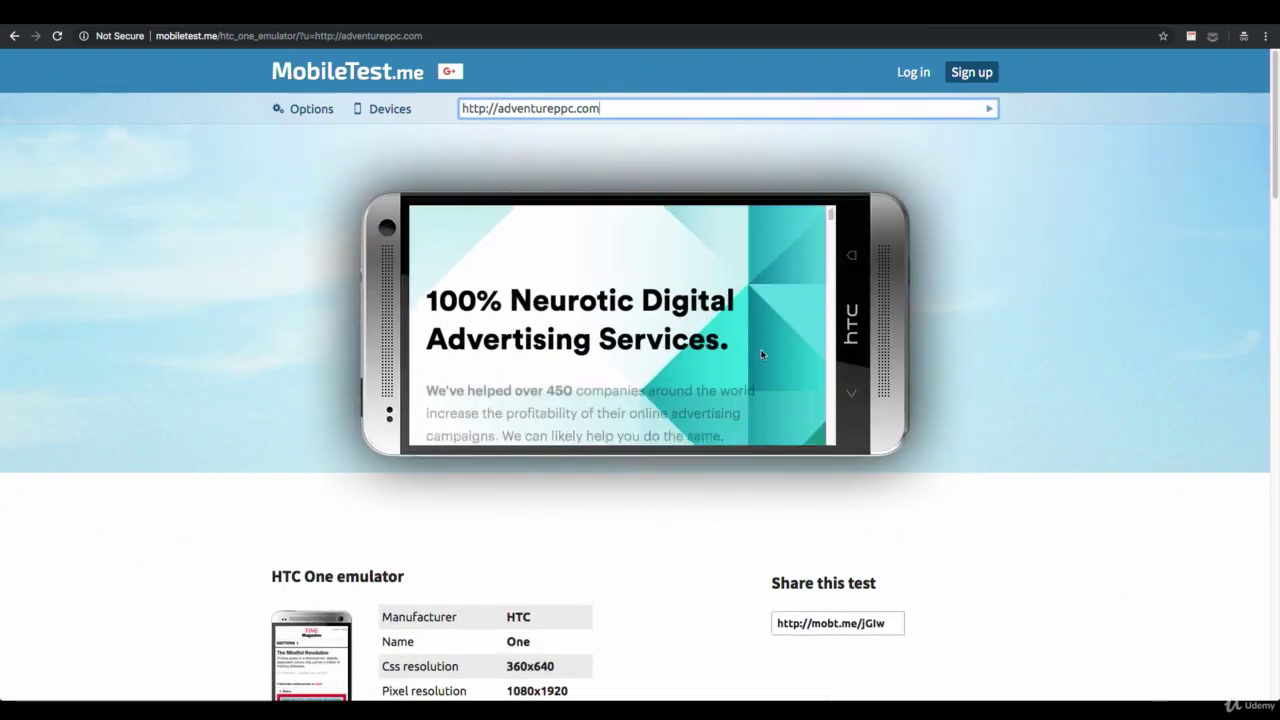
pyautogui.scroll(-3, 761, 355)
pyautogui.scroll(-5, 761, 355)
pyautogui.scroll(-2, 761, 355)
pyautogui.scroll(-2, 761, 355)
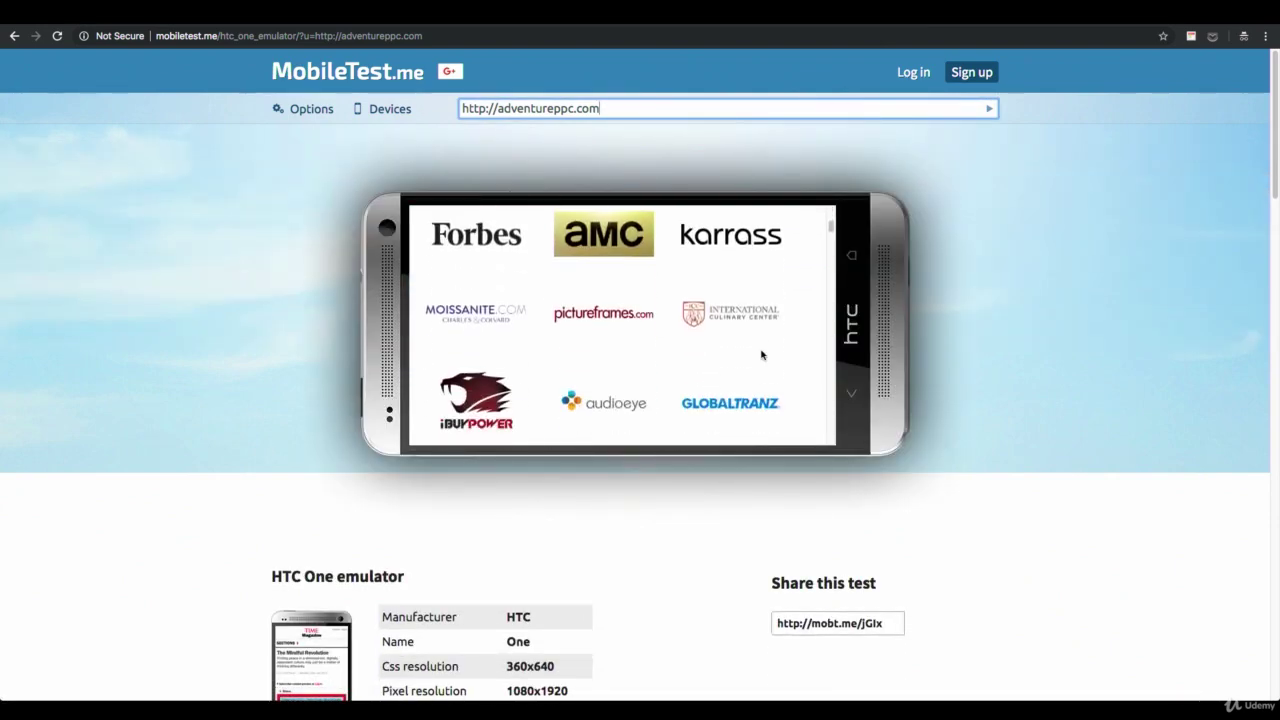
pyautogui.scroll(-2, 761, 355)
pyautogui.scroll(-4, 761, 355)
pyautogui.scroll(-3, 761, 355)
pyautogui.scroll(-3, 761, 355)
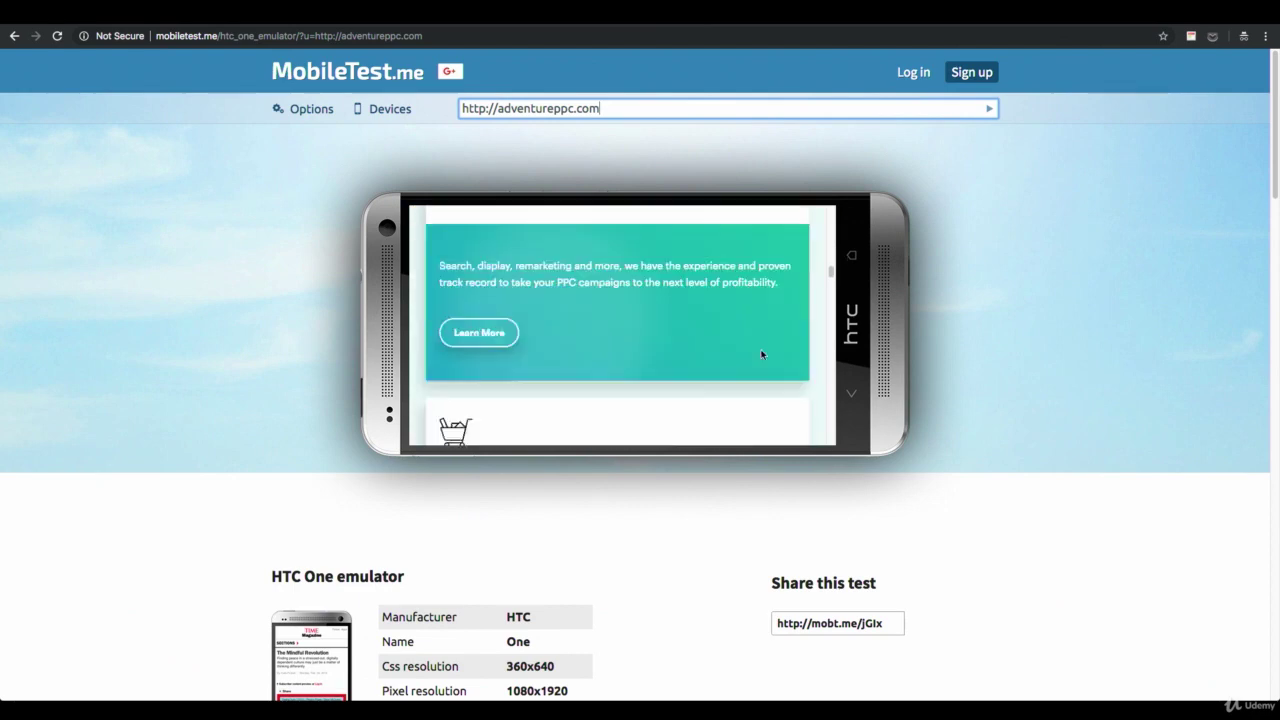
pyautogui.scroll(-3, 761, 355)
pyautogui.scroll(2, 761, 355)
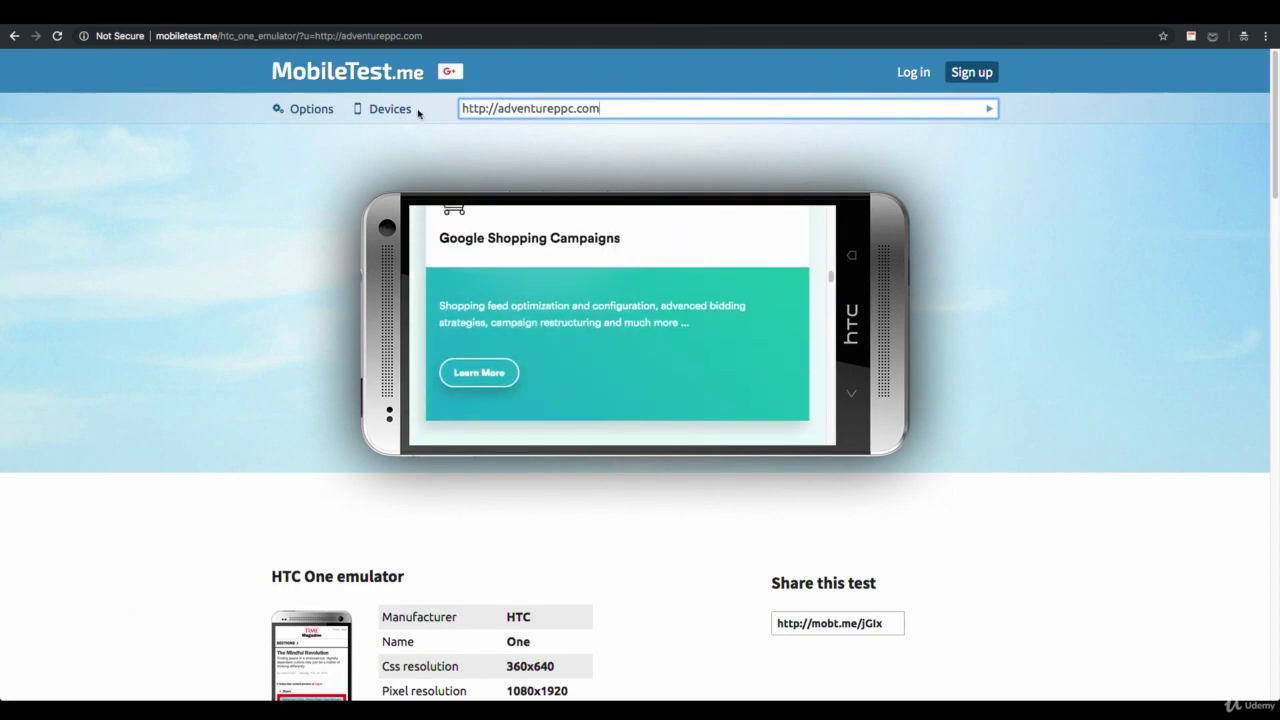
pyautogui.click(378, 110)
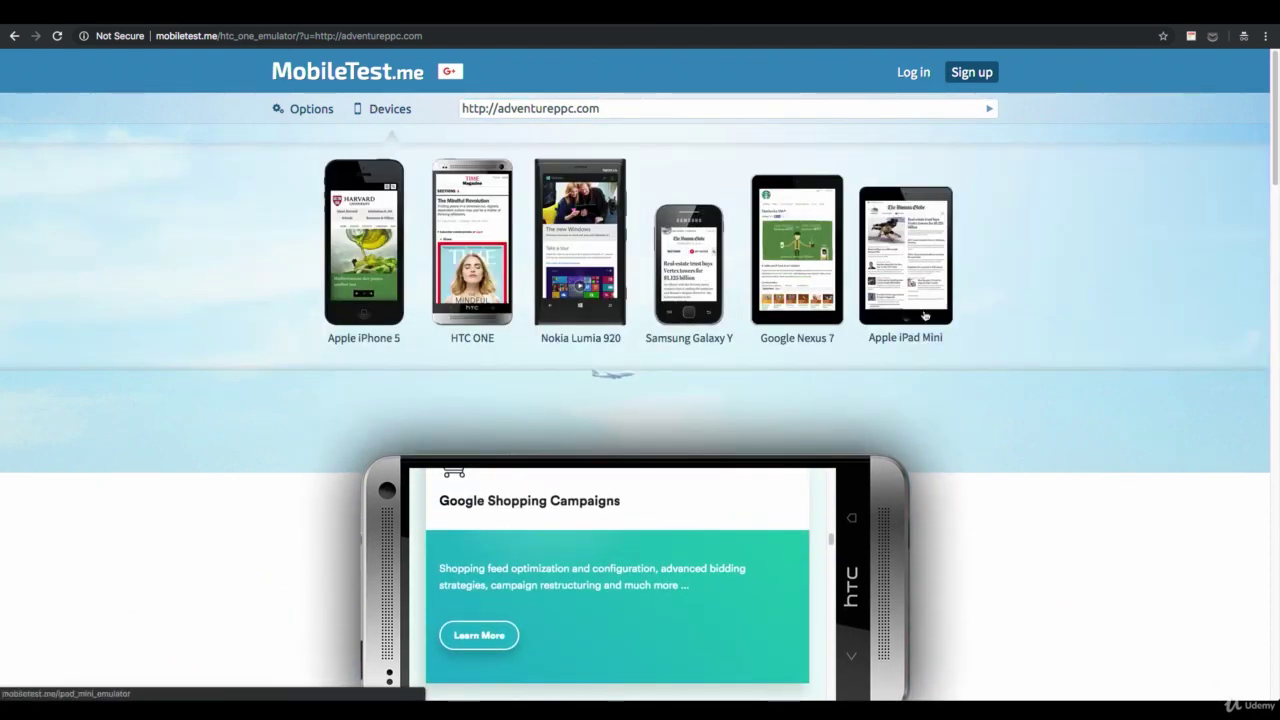
pyautogui.click(925, 316)
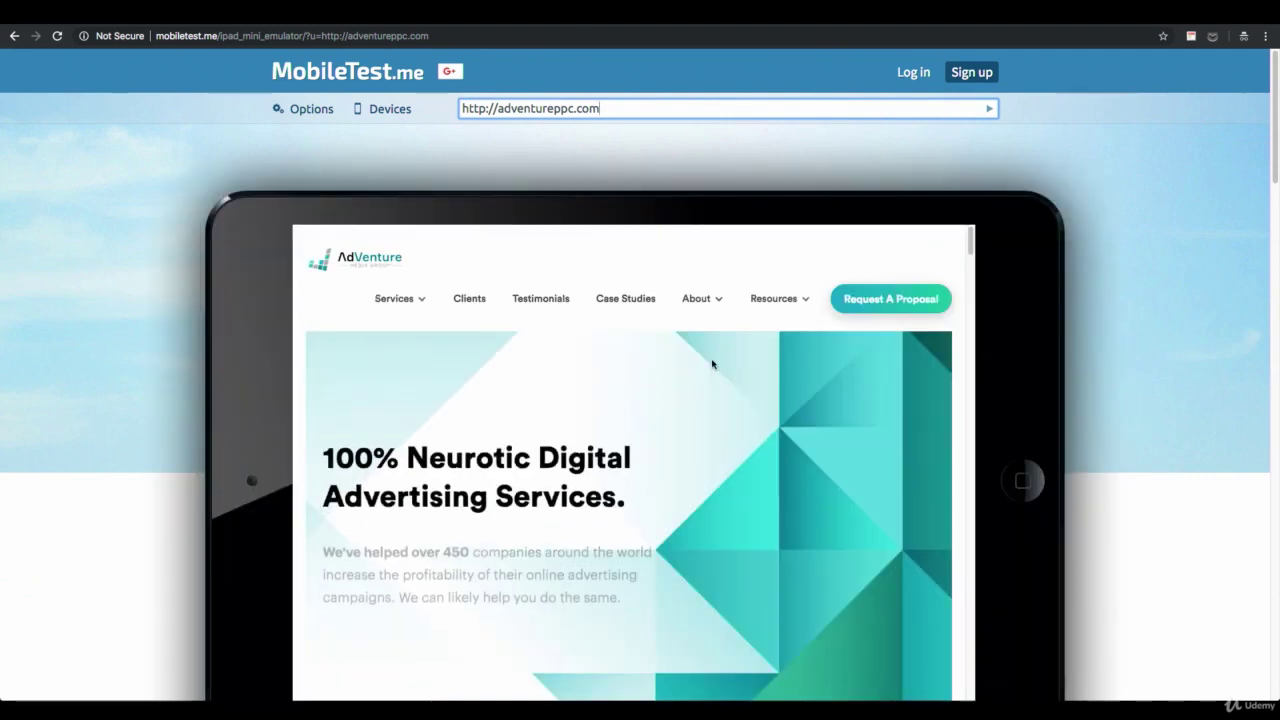
pyautogui.scroll(-5, 712, 364)
pyautogui.scroll(-5, 712, 364)
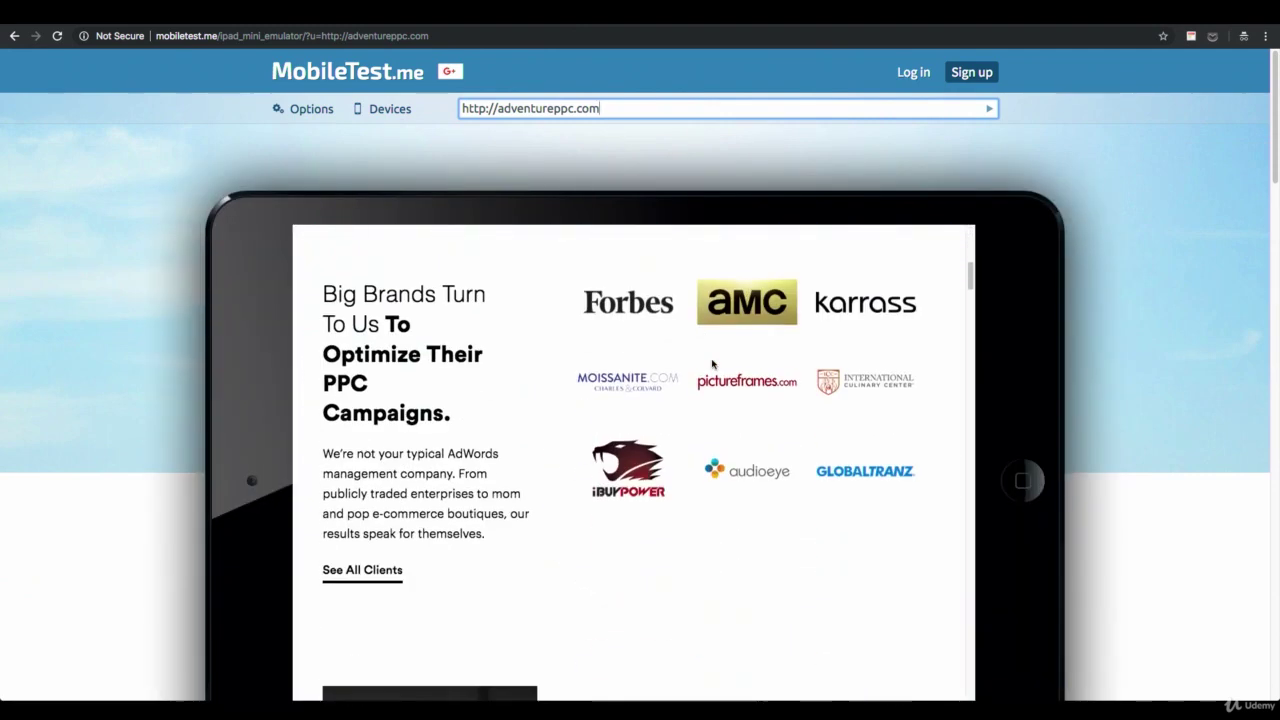
pyautogui.click(300, 108)
pyautogui.click(312, 217)
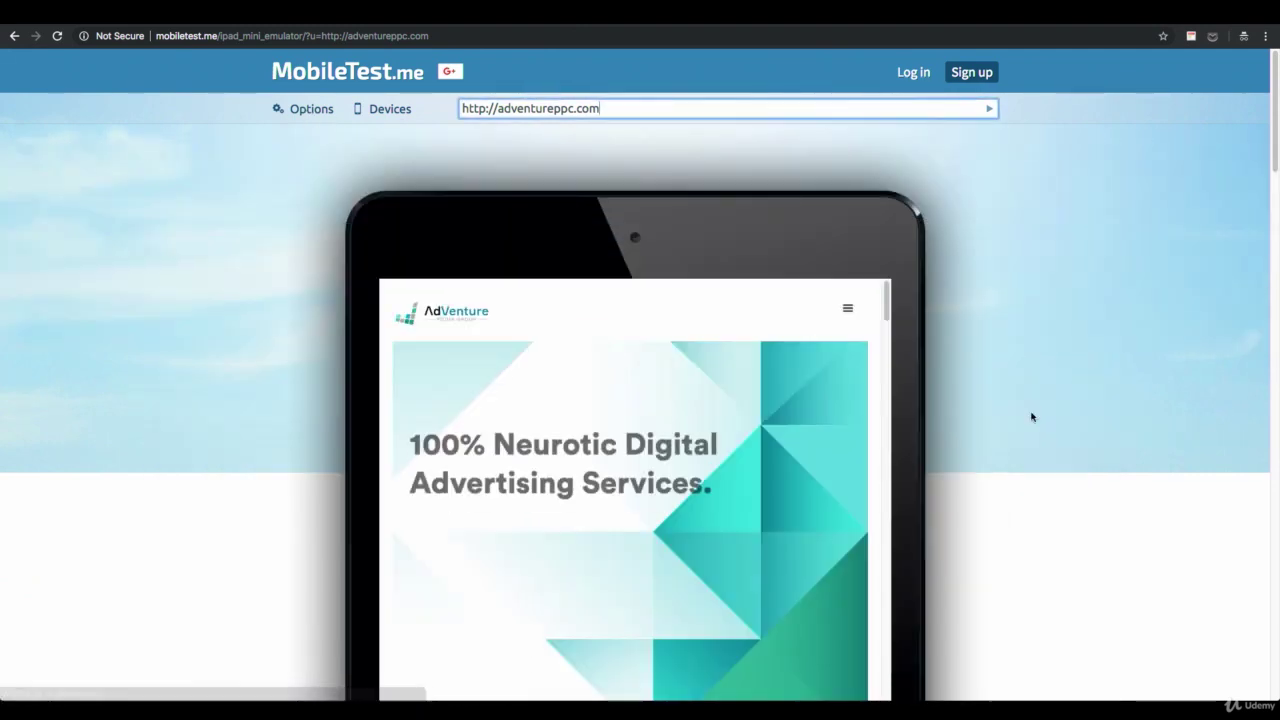
pyautogui.scroll(-3, 1031, 417)
pyautogui.scroll(-6, 692, 425)
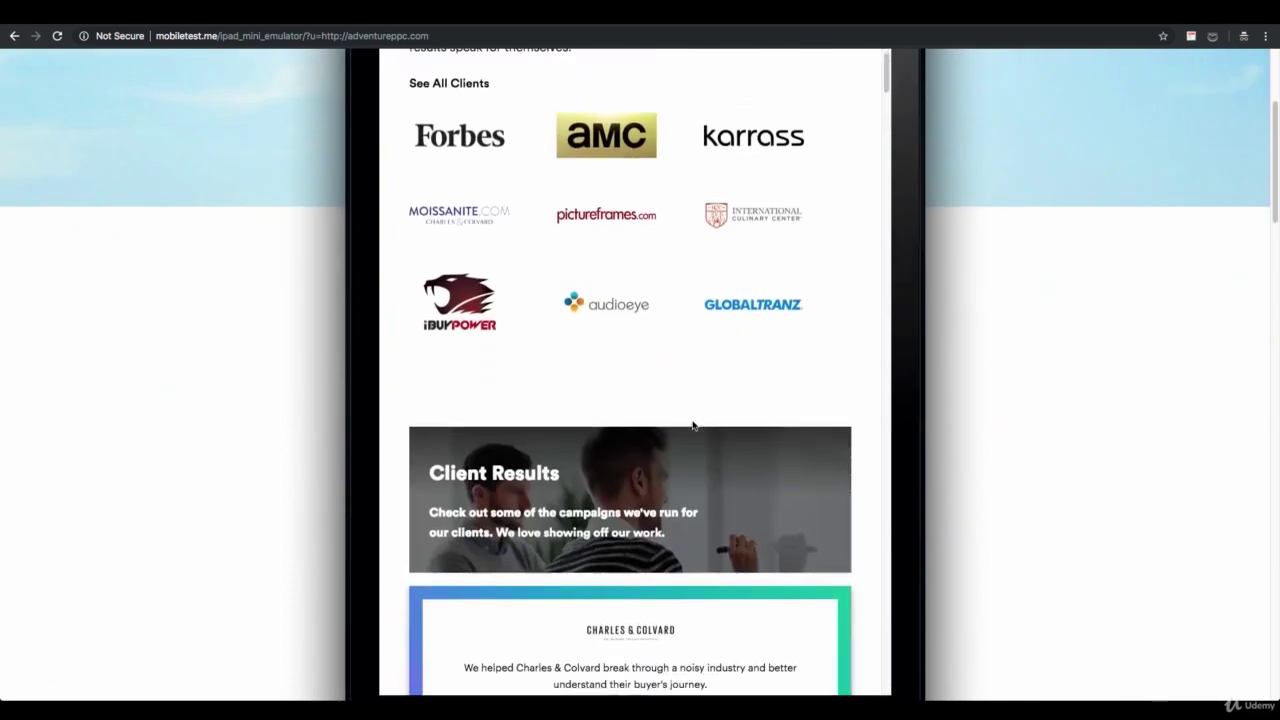
pyautogui.scroll(-4, 692, 425)
pyautogui.scroll(-4, 692, 425)
pyautogui.scroll(-5, 695, 390)
pyautogui.scroll(-1, 695, 390)
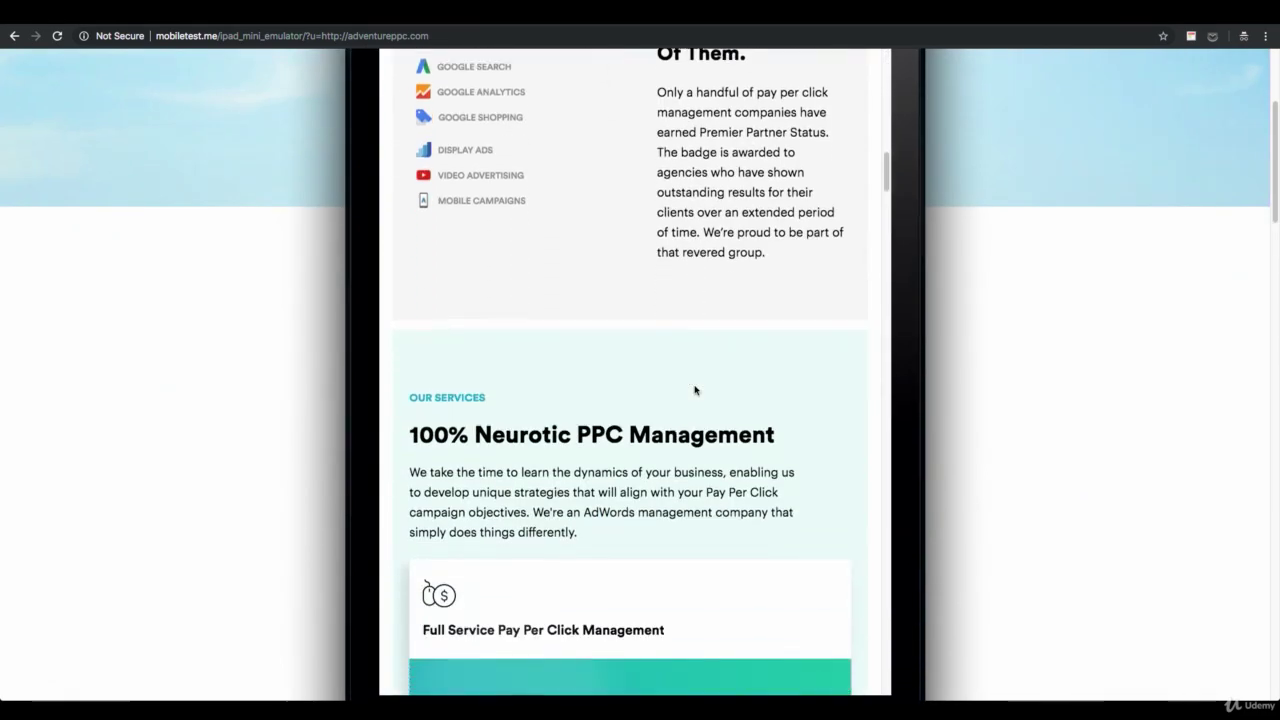
pyautogui.scroll(-5, 695, 390)
pyautogui.scroll(-3, 695, 390)
pyautogui.scroll(-4, 695, 390)
pyautogui.scroll(-5, 695, 390)
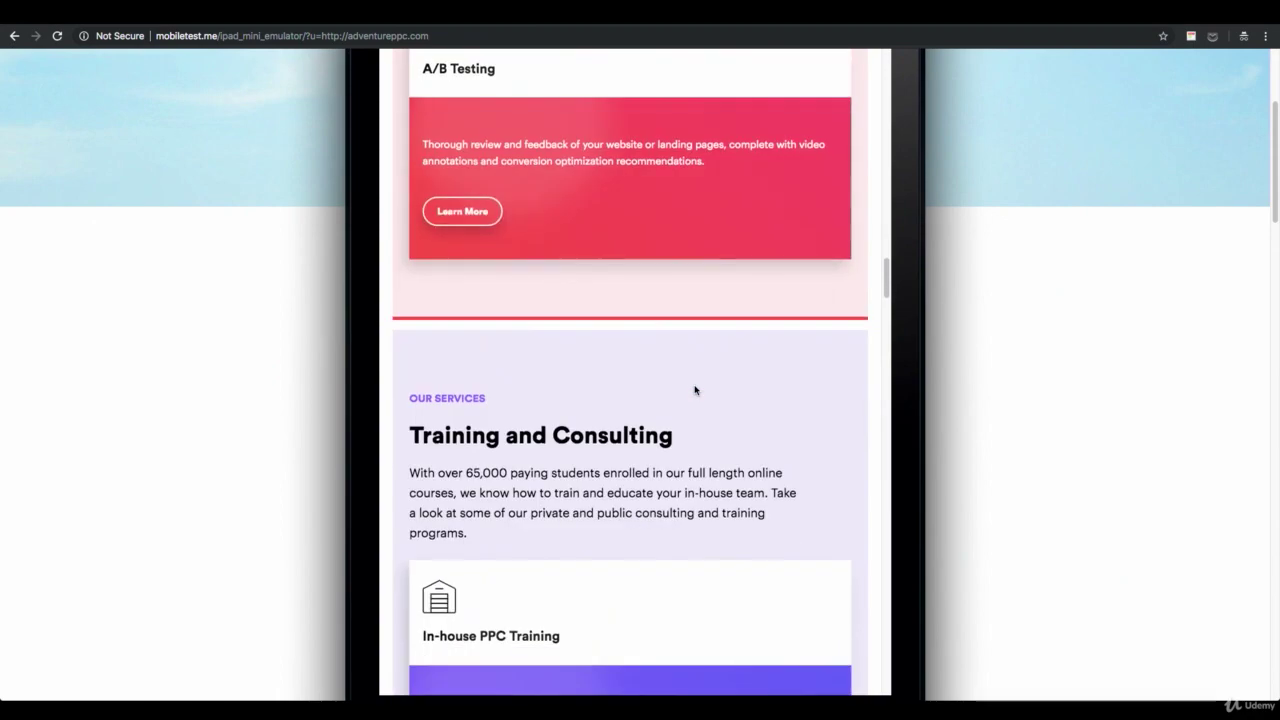
pyautogui.scroll(-5, 695, 390)
pyautogui.scroll(-5, 695, 390)
pyautogui.scroll(-4, 695, 390)
pyautogui.scroll(-5, 696, 389)
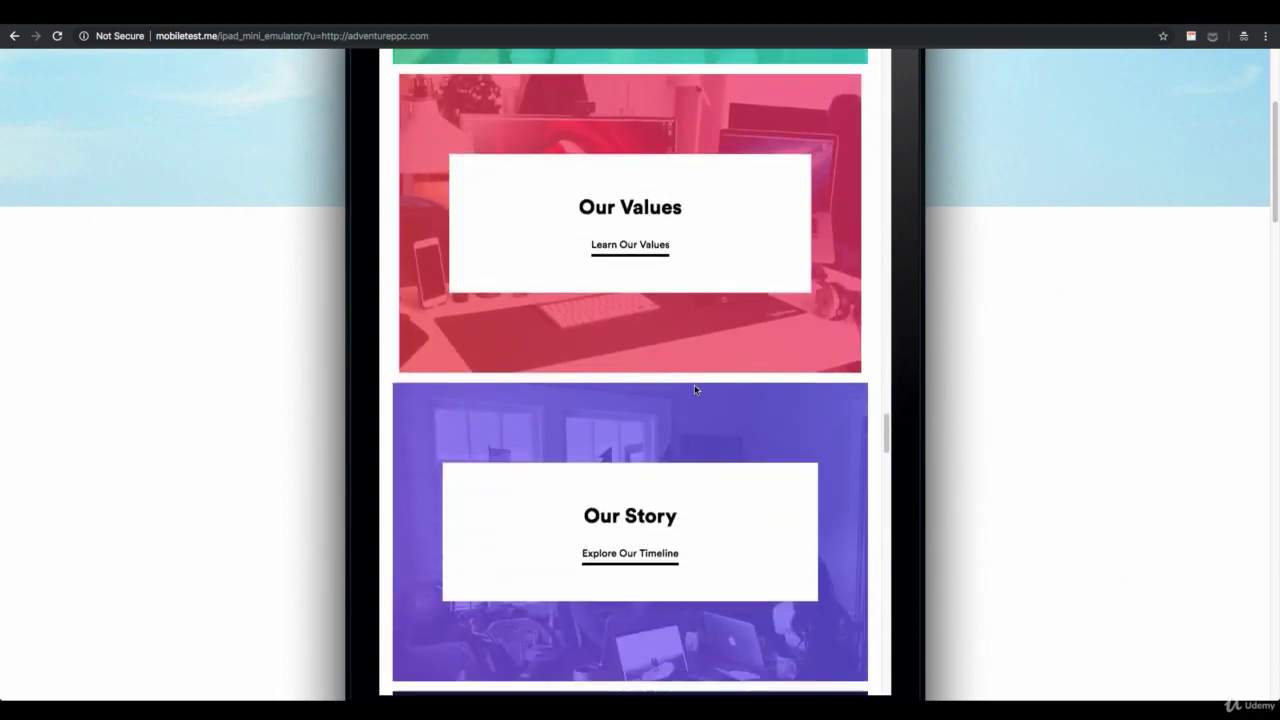
pyautogui.scroll(-5, 696, 389)
pyautogui.scroll(-3, 695, 390)
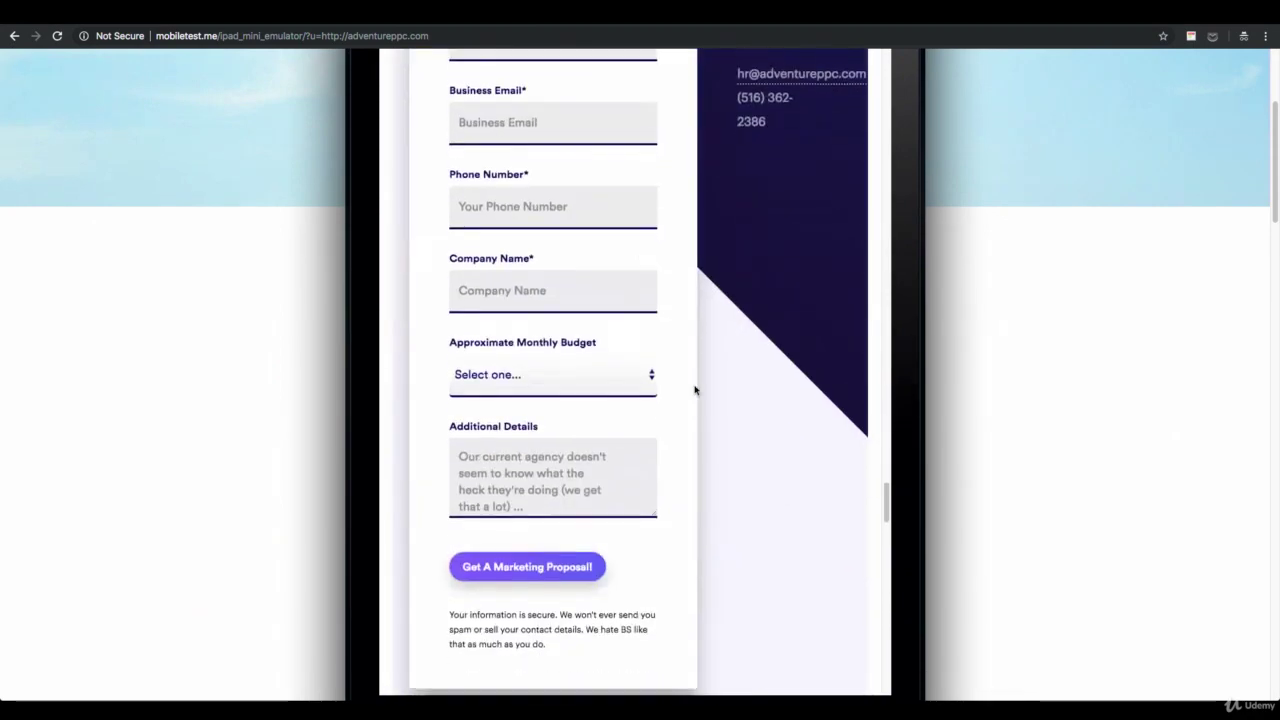
pyautogui.scroll(10, 695, 390)
pyautogui.scroll(5, 695, 390)
pyautogui.scroll(5, 695, 390)
pyautogui.scroll(1, 695, 390)
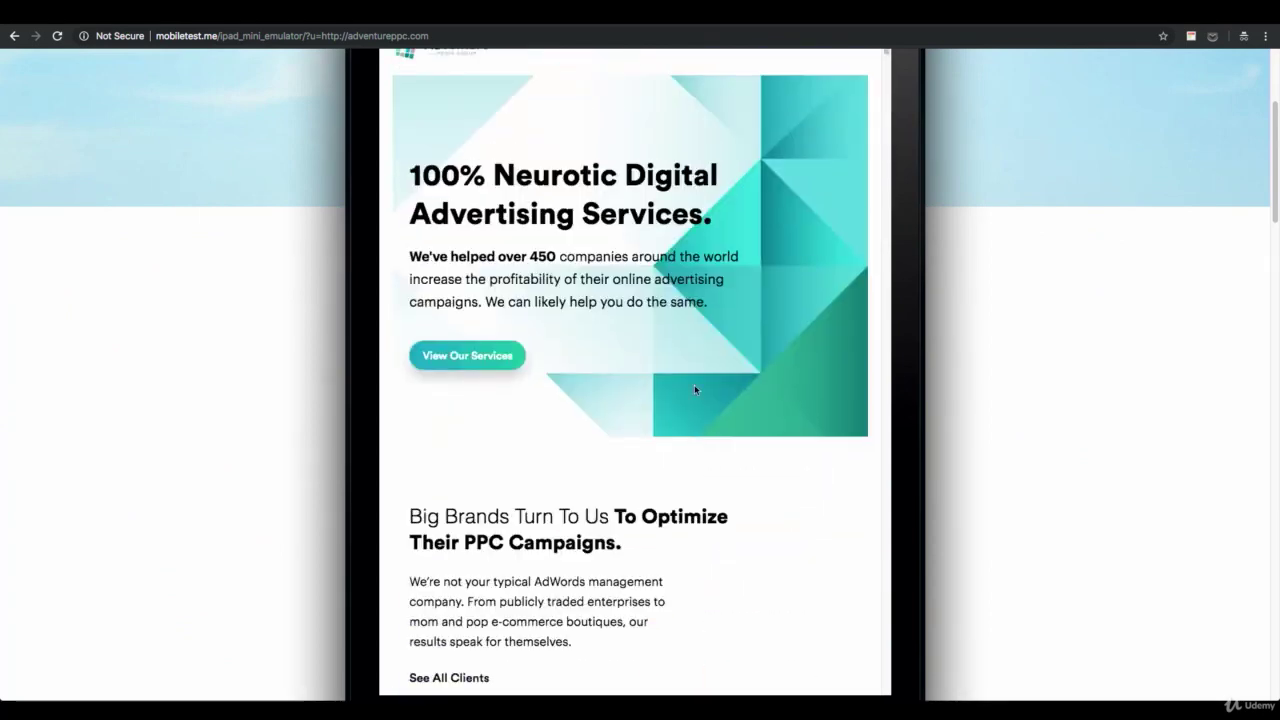
pyautogui.scroll(5, 695, 390)
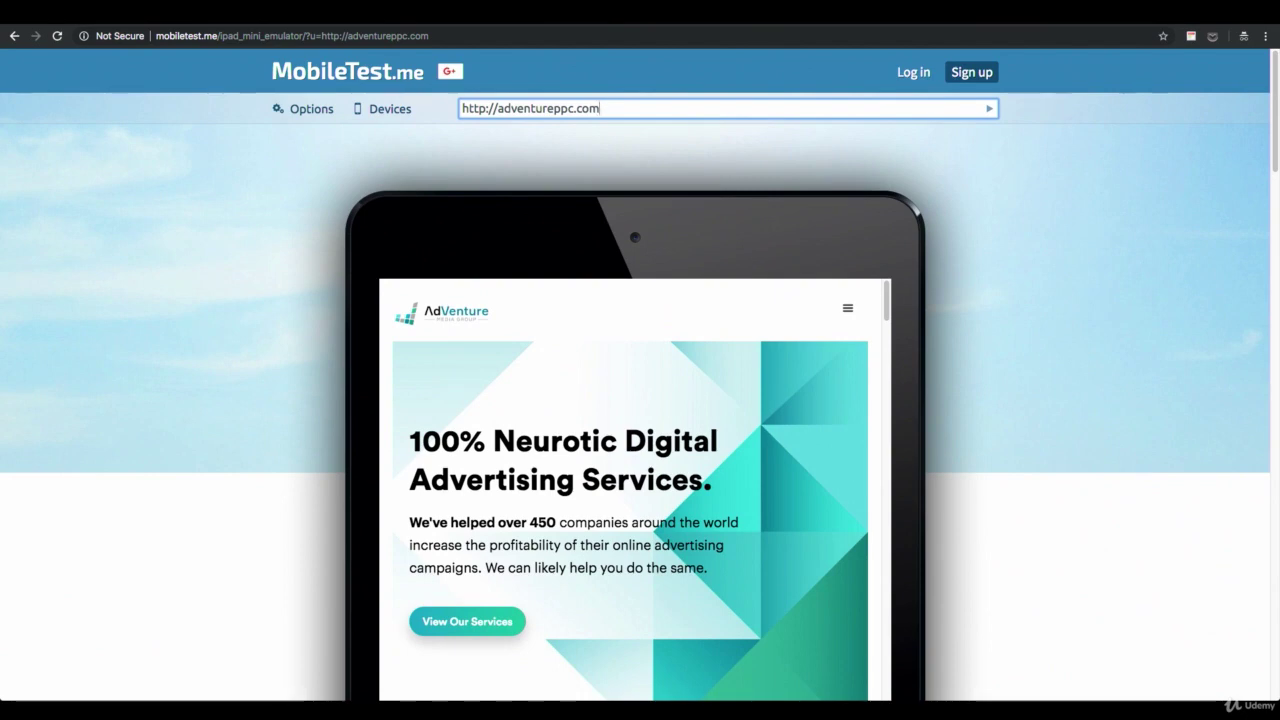
# - Search 'browserstack' in an incognito window and view BrowserStack's free trial and Pricing pages
pyautogui.hotkey('ctrl', 'shift', 'n')
pyautogui.write('brow')
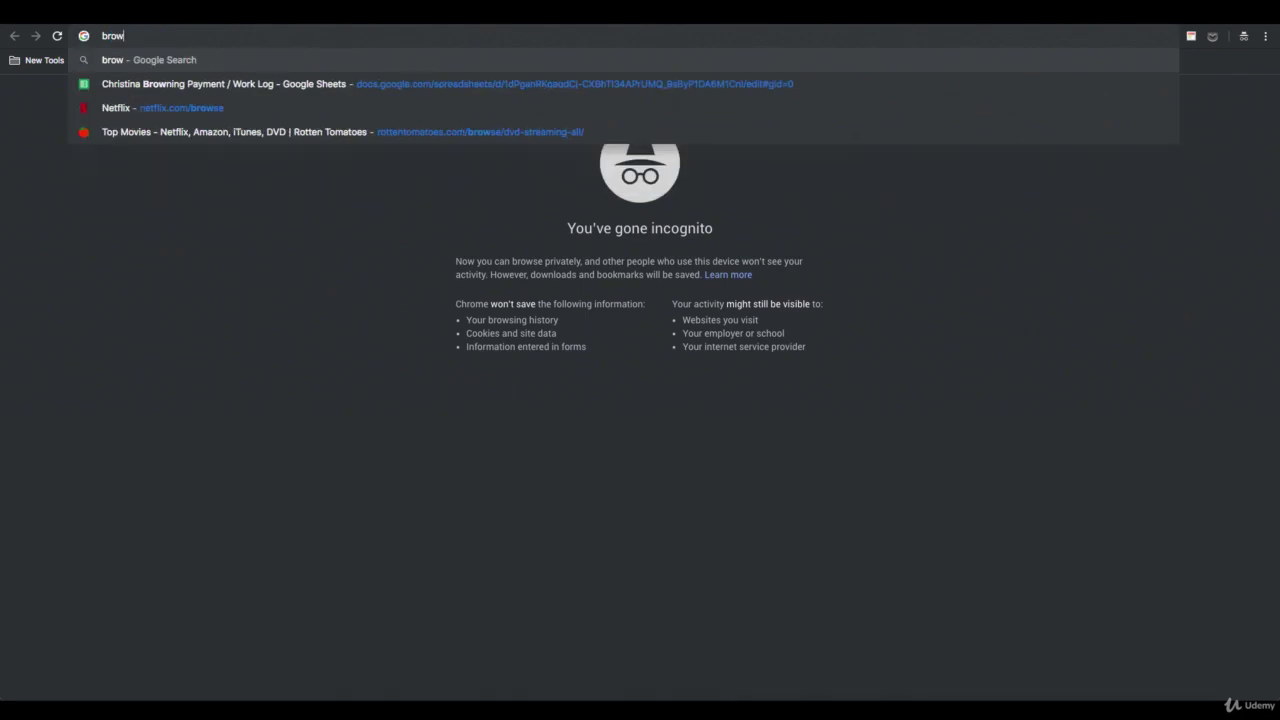
pyautogui.write('serstack')
pyautogui.press('Return')
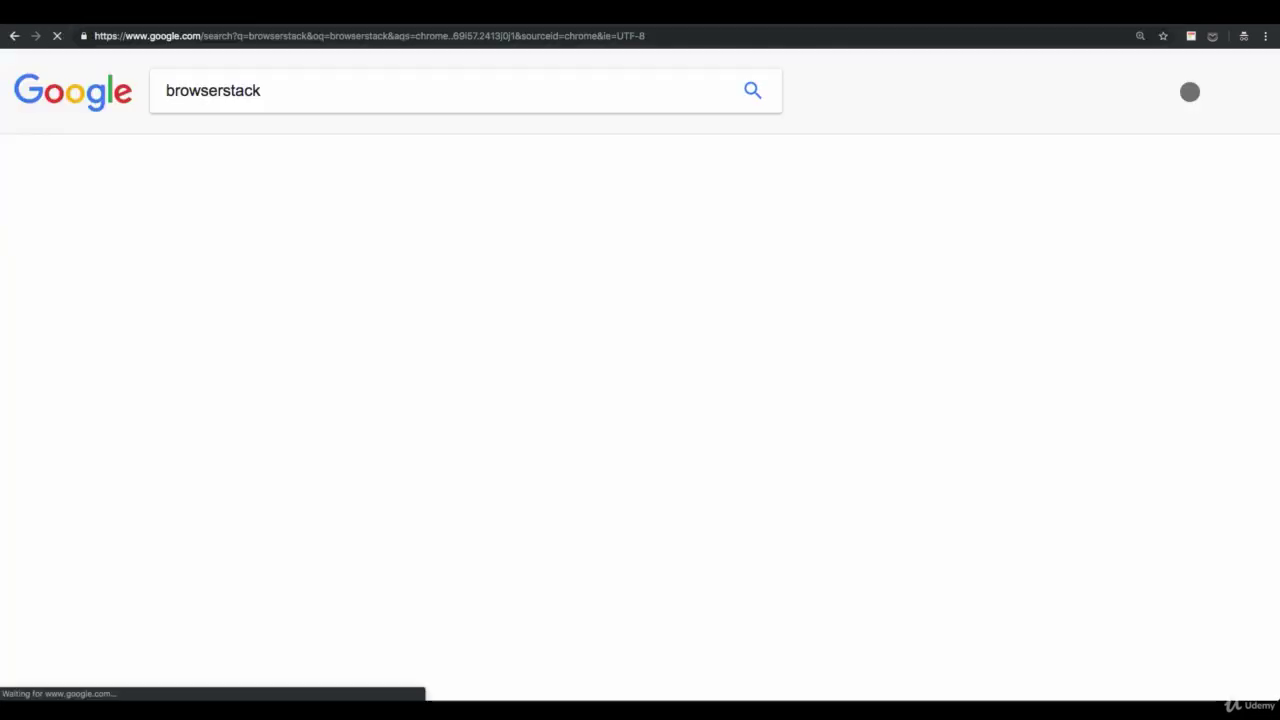
pyautogui.click(281, 238)
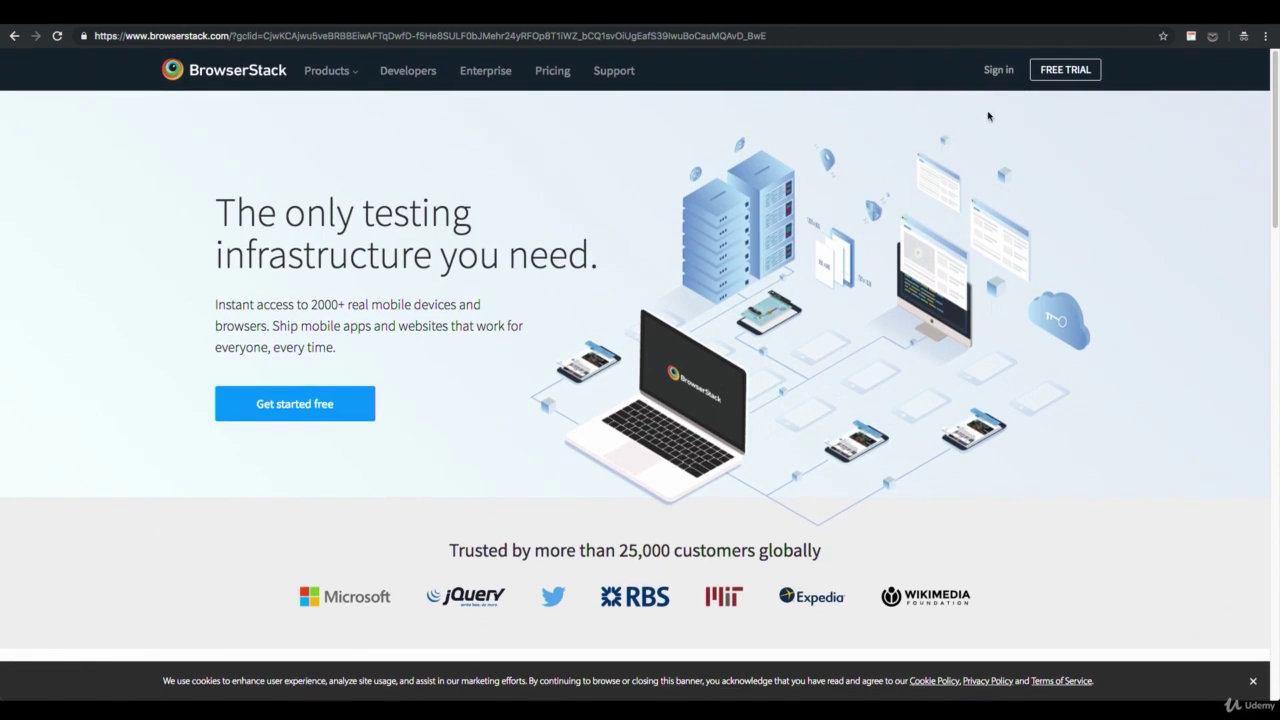
pyautogui.click(1065, 70)
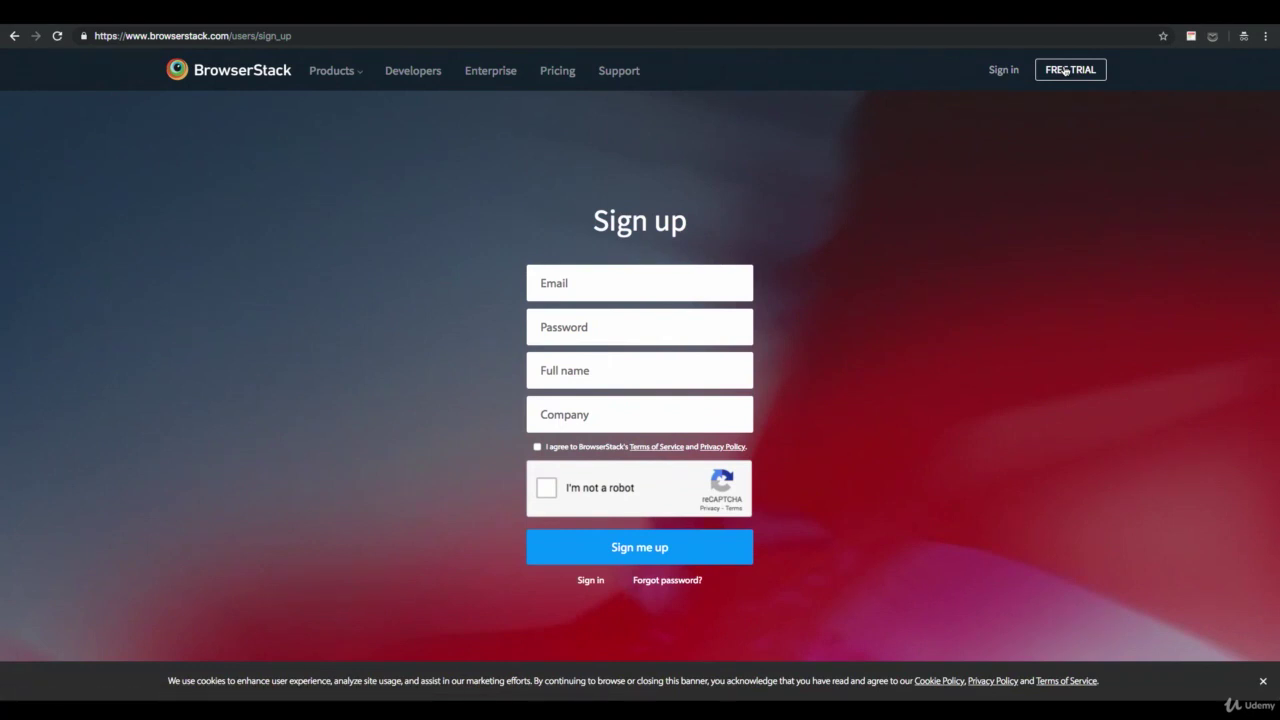
pyautogui.click(557, 70)
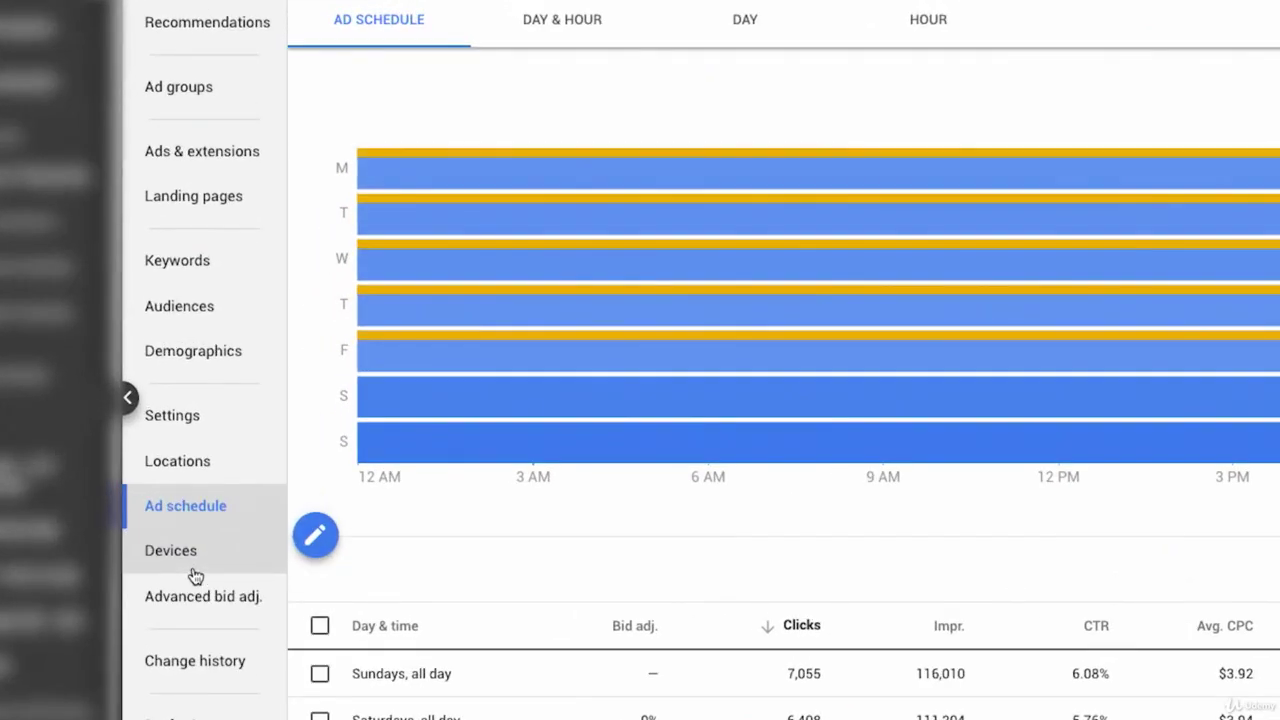
# - Open the campaign's Devices report comparing mobile, computer and tablet performance
pyautogui.click(194, 572)
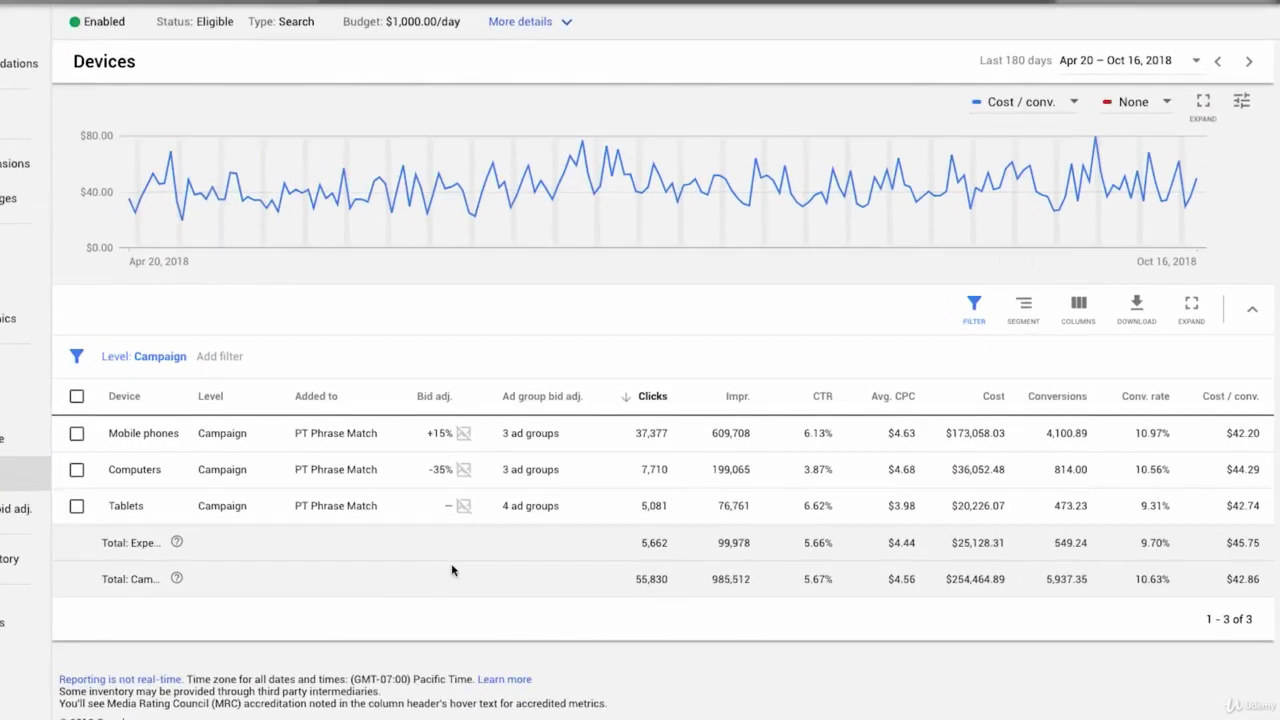
pyautogui.moveTo(652, 496)
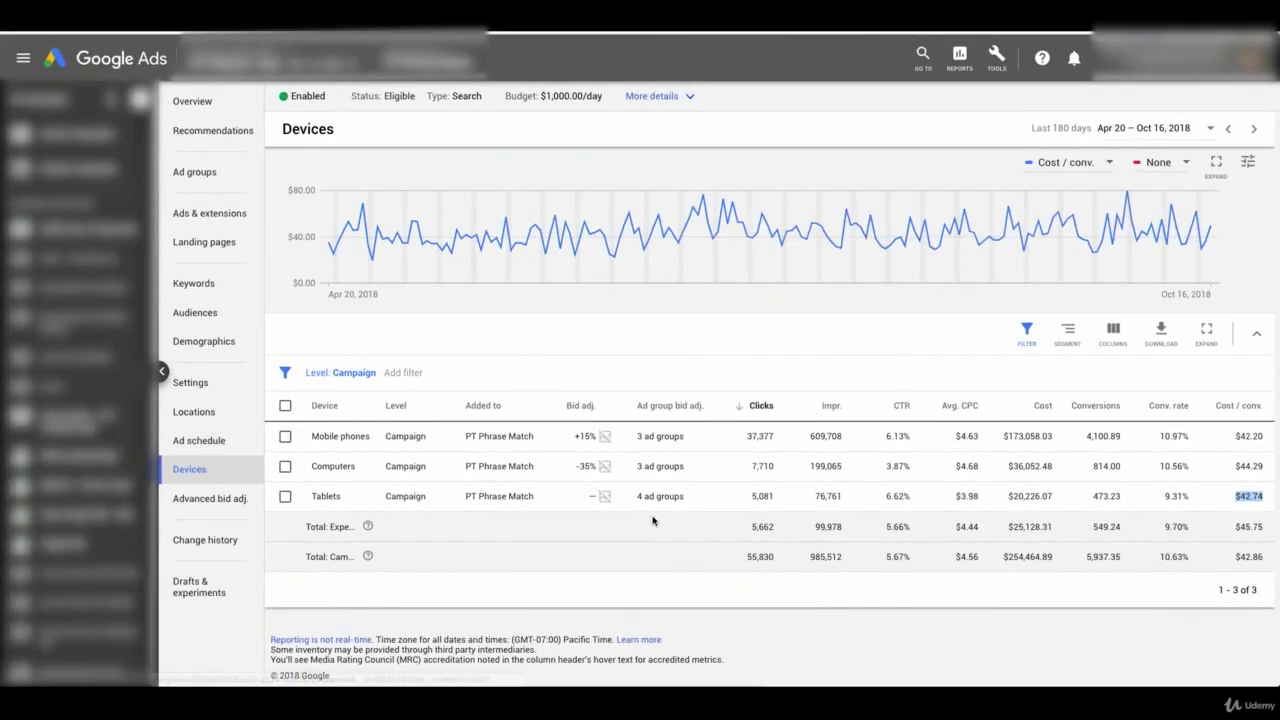
# - Set the Tablets bid adjustment to a 100% decrease and save it
pyautogui.click(620, 500)
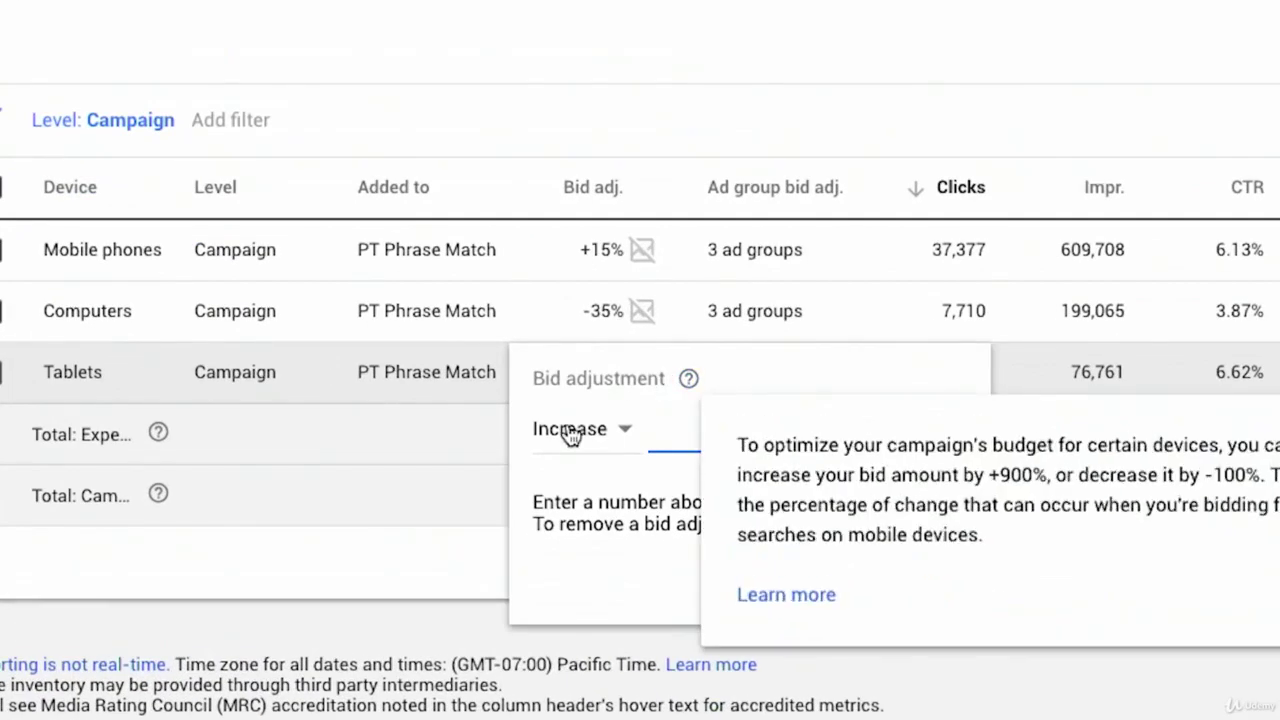
pyautogui.click(575, 429)
pyautogui.click(608, 380)
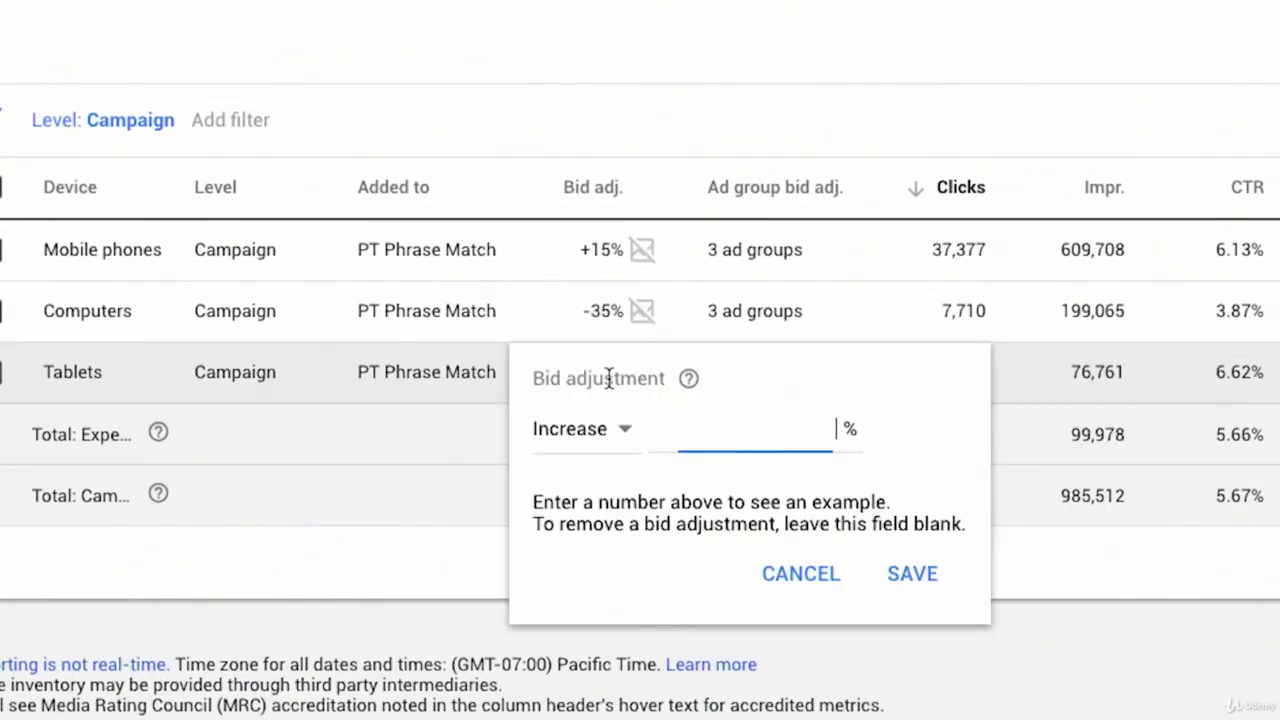
pyautogui.click(613, 438)
pyautogui.click(600, 514)
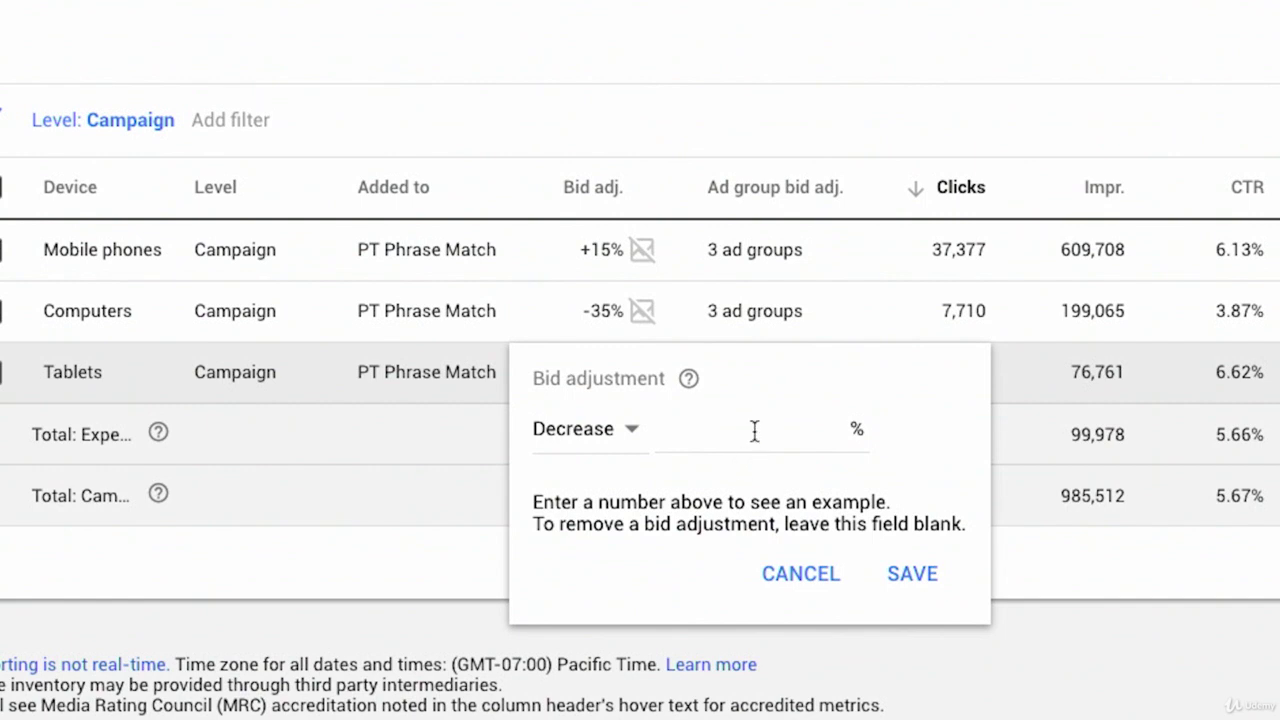
pyautogui.write('100')
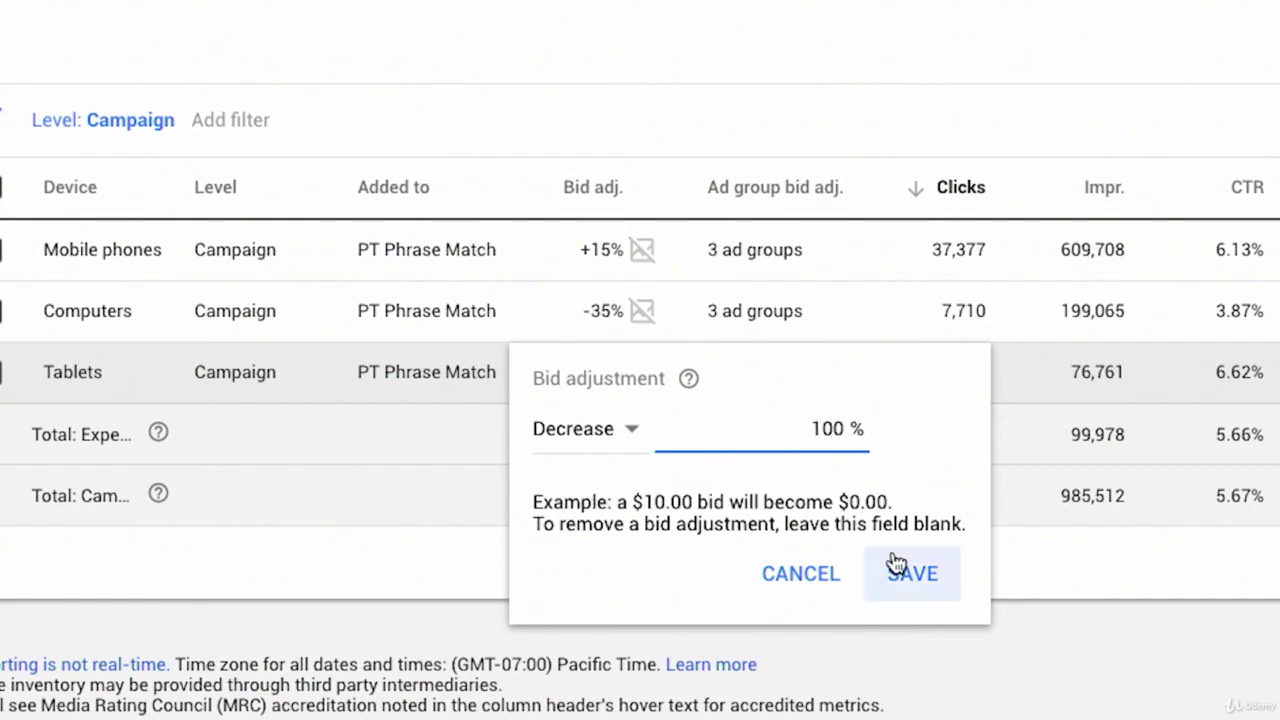
pyautogui.click(897, 566)
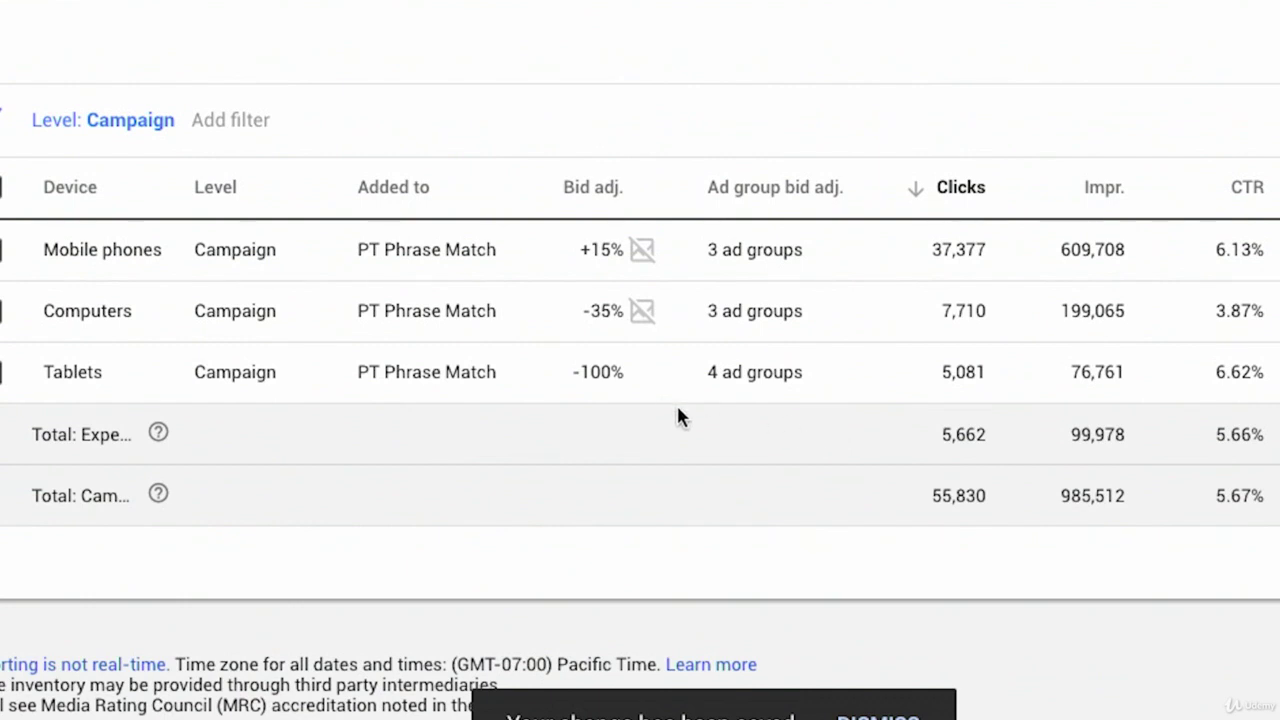
# - Clear the Tablets bid adjustment value so tablets are left unadjusted
pyautogui.click(665, 373)
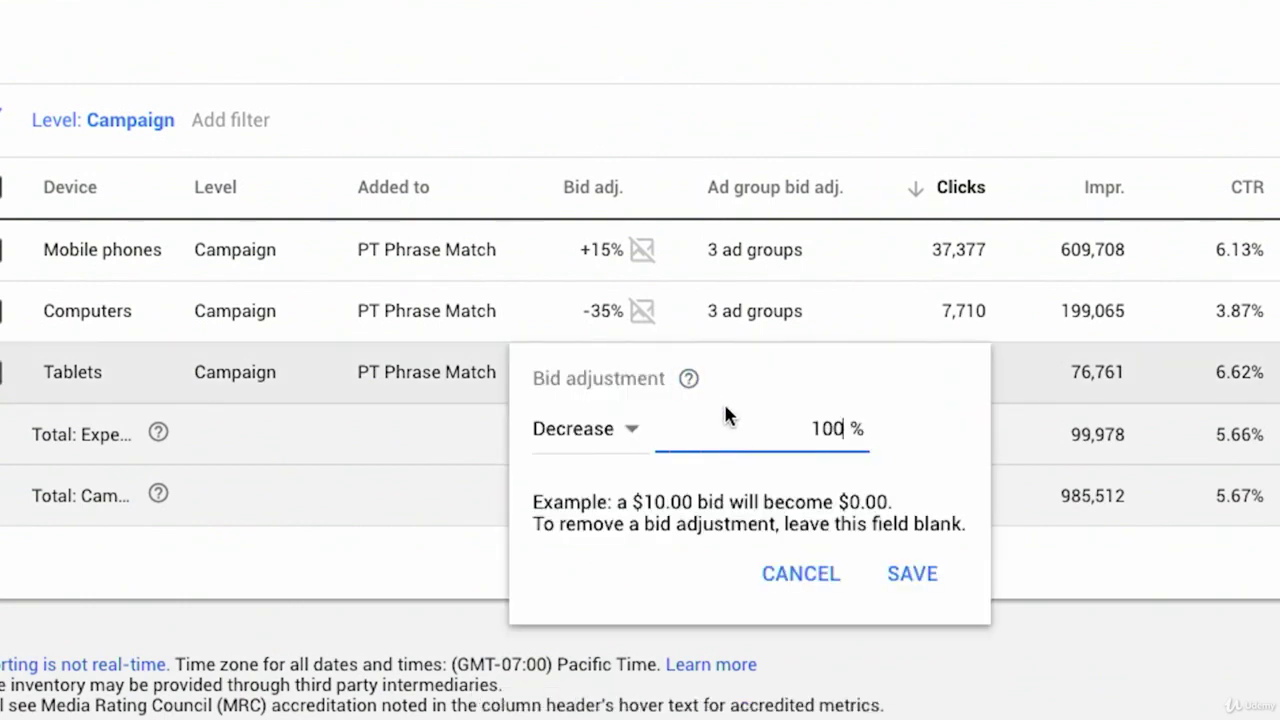
pyautogui.doubleClick(756, 429)
pyautogui.press('BackSpace')
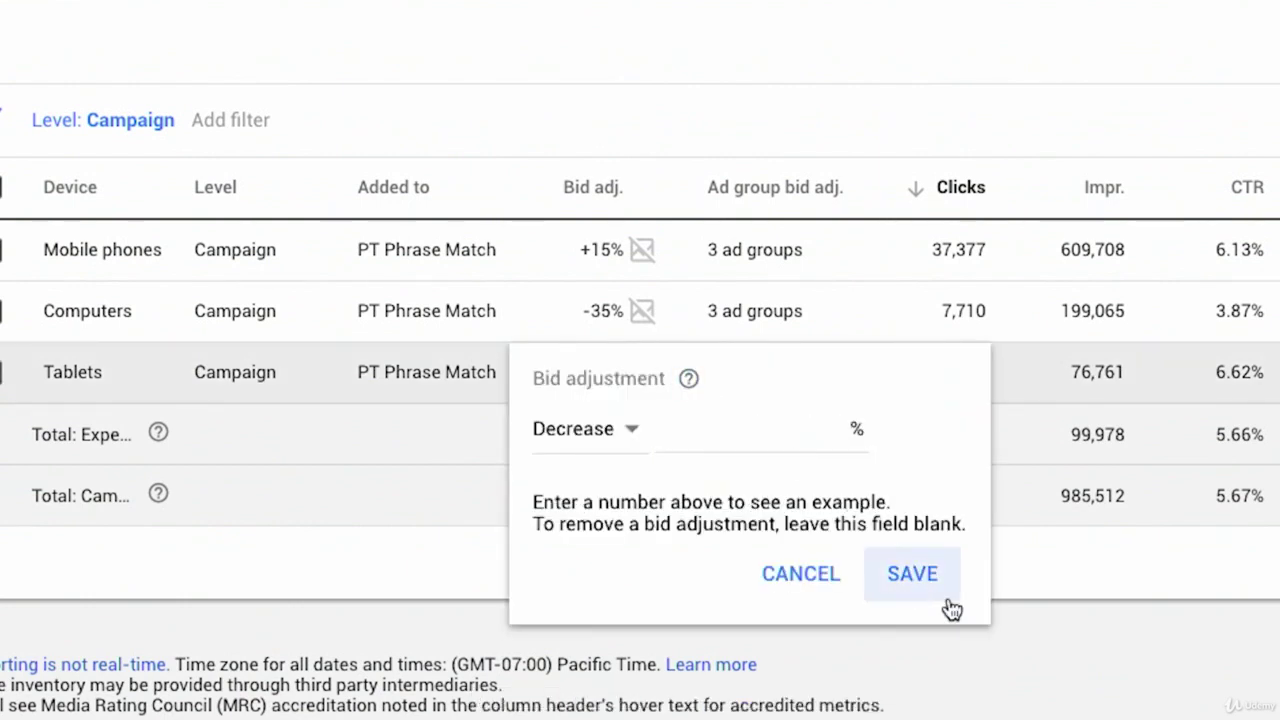
pyautogui.click(948, 604)
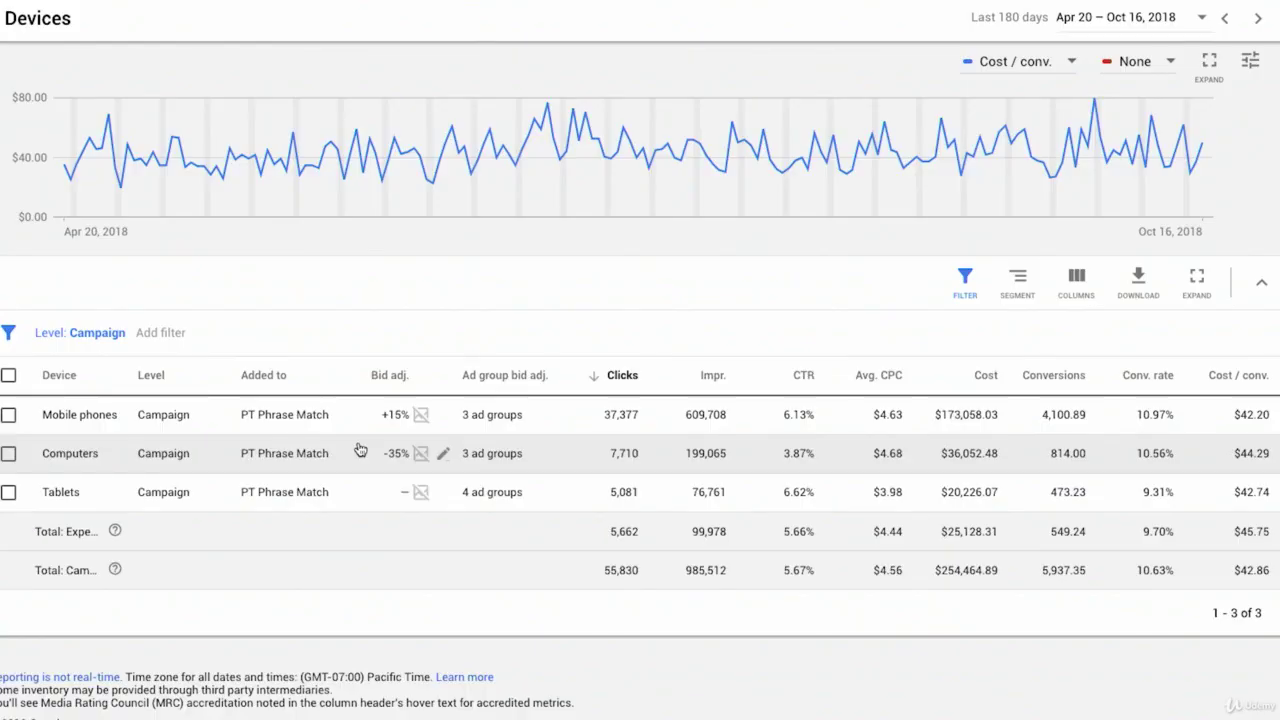
pyautogui.moveTo(816, 414); pyautogui.dragTo(783, 419)
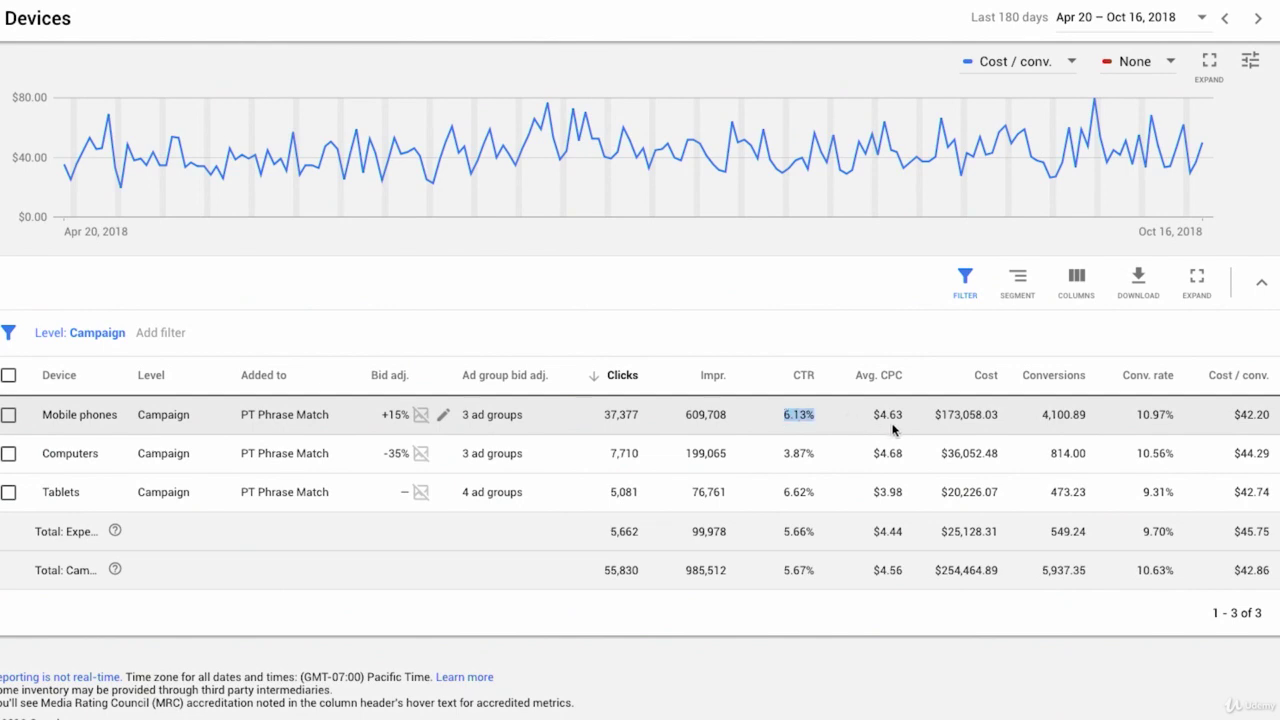
pyautogui.moveTo(907, 419); pyautogui.dragTo(867, 424)
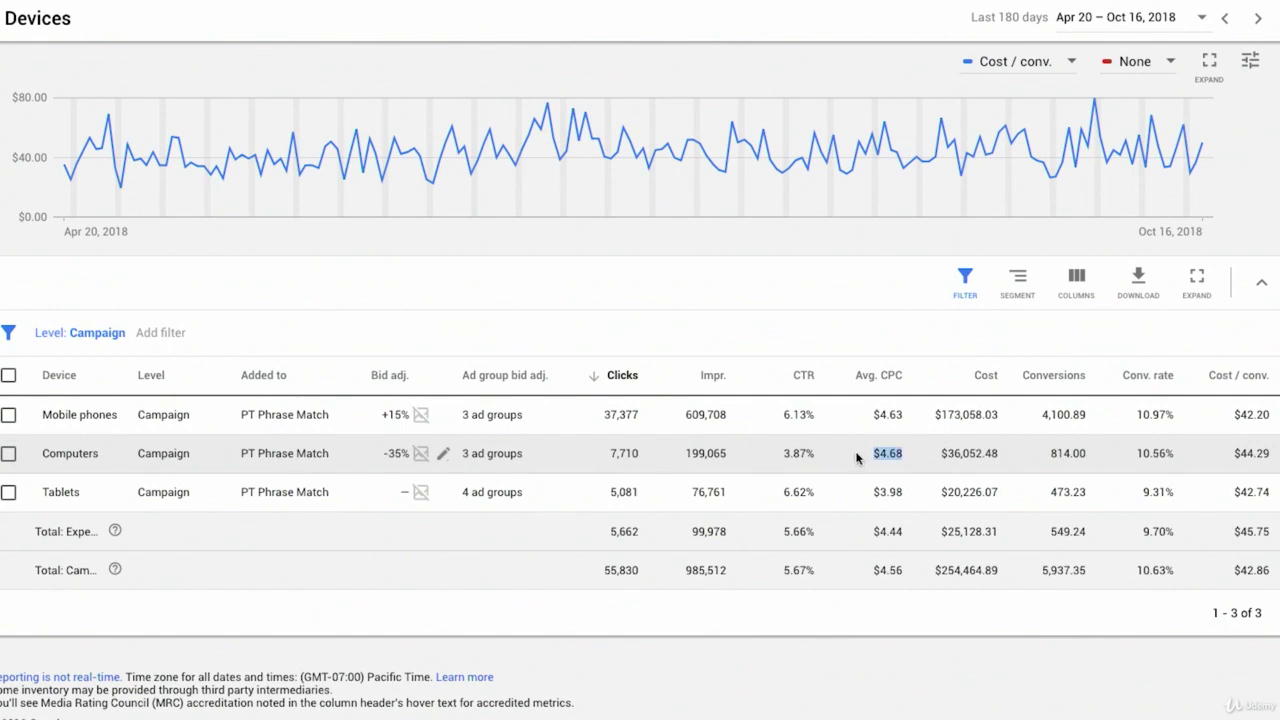
pyautogui.moveTo(1088, 414); pyautogui.dragTo(1050, 411)
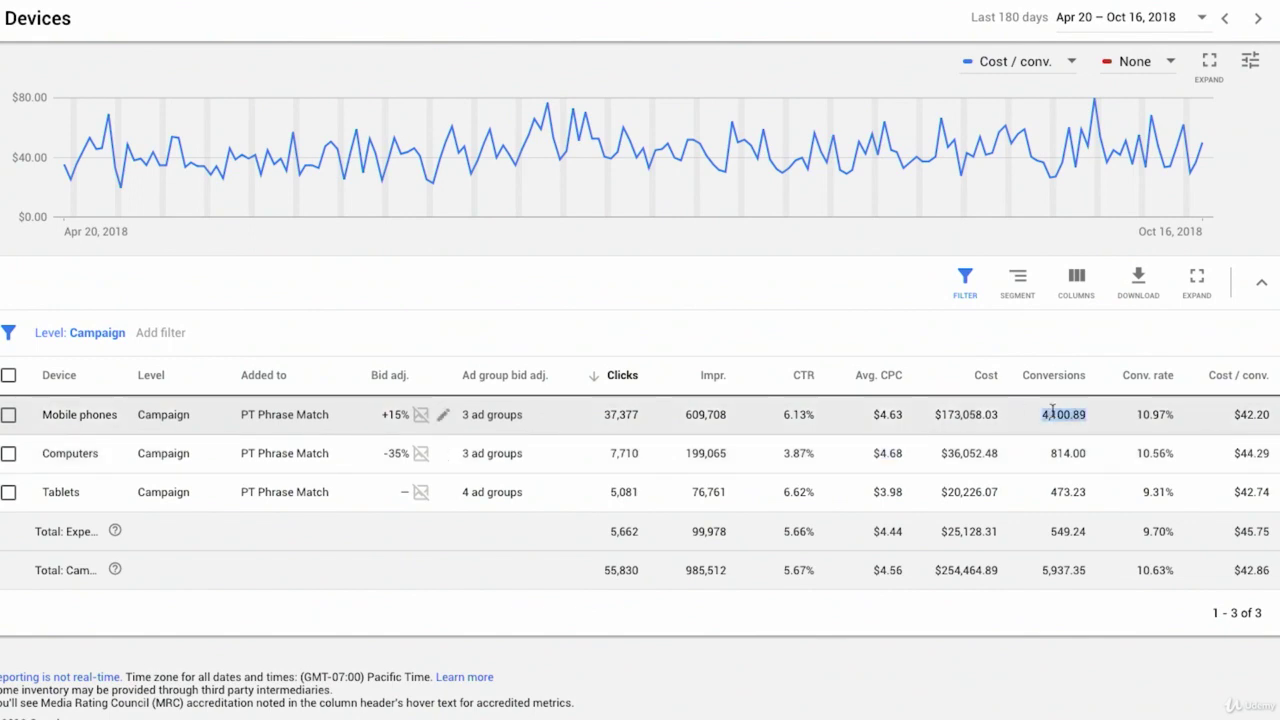
pyautogui.click(1130, 423)
pyautogui.moveTo(408, 457); pyautogui.dragTo(386, 457)
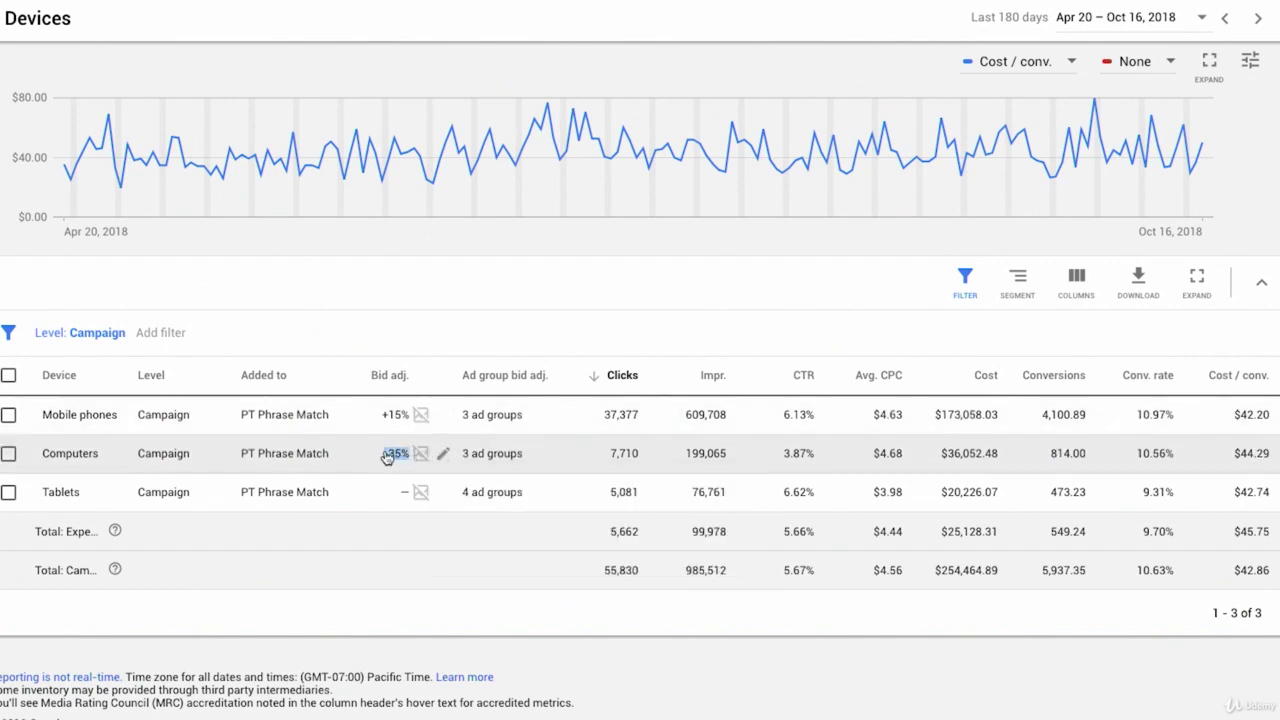